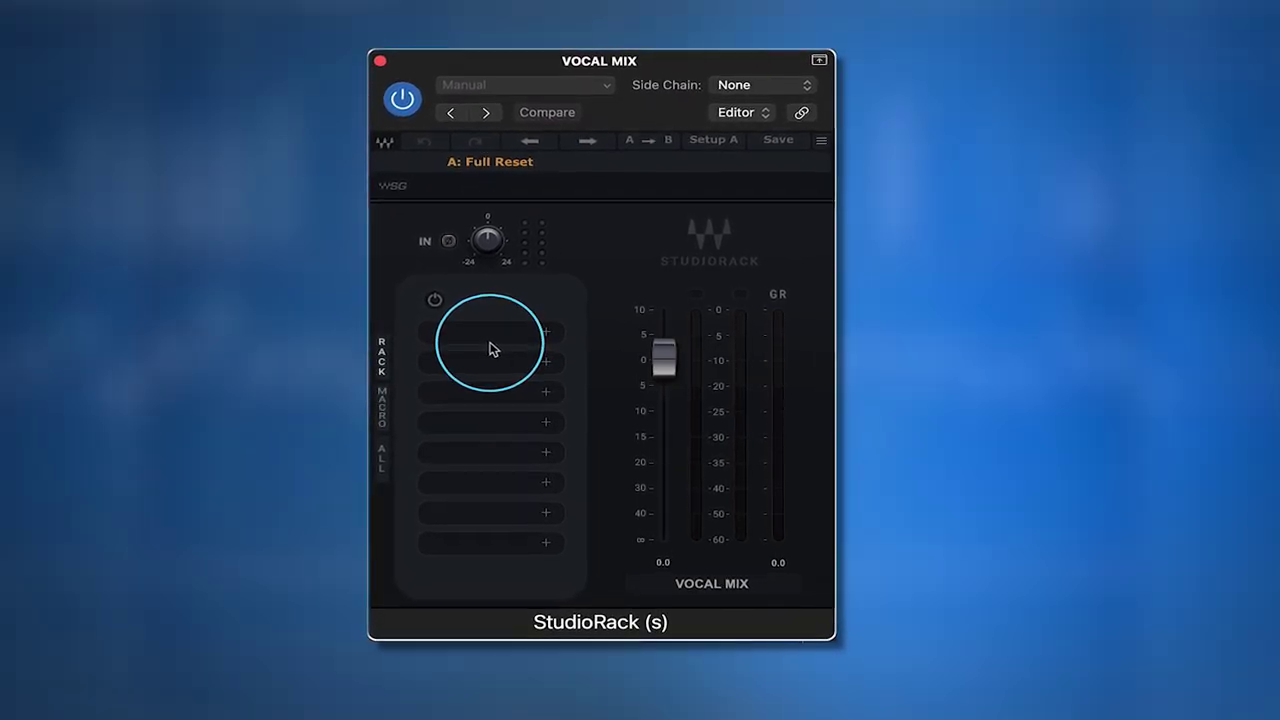
Search the plugin list for 'wav' to find Waves Tune Real-Time under Pitch Shift
text(wav)
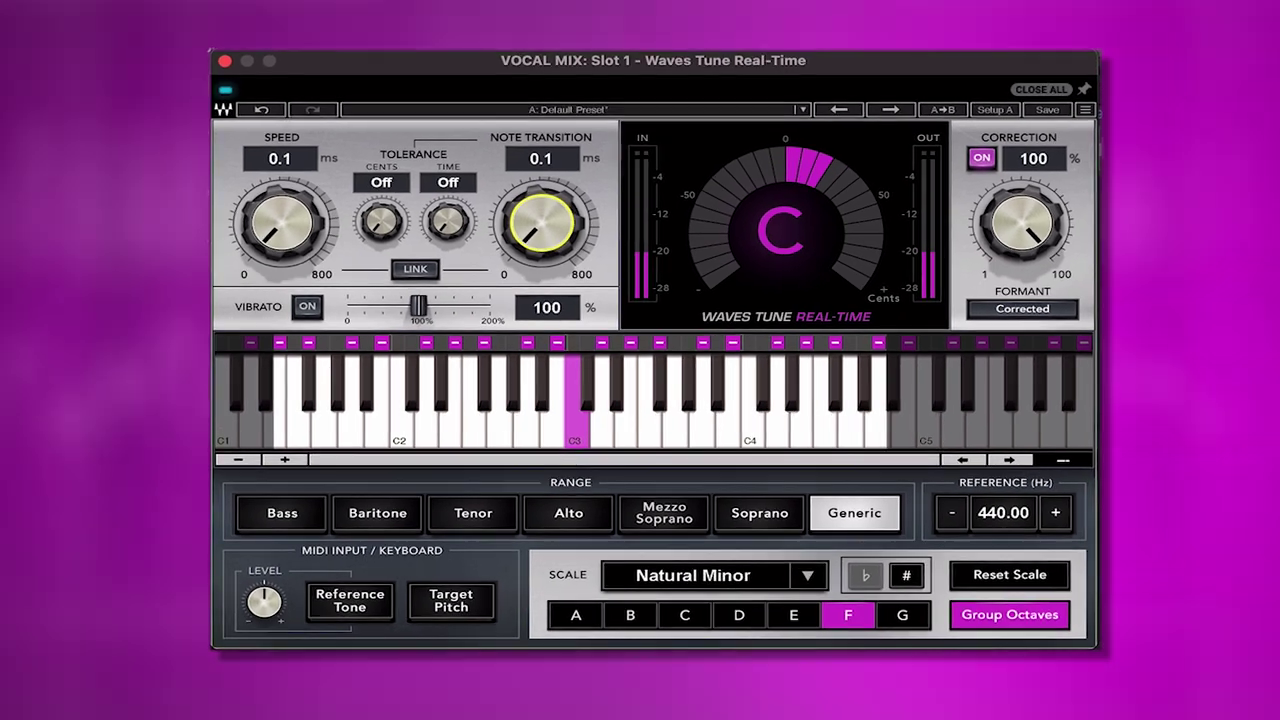
Raise the tuner's Note Transition from 0.1 ms to 37.0 ms on the F Natural Minor scale
click(495, 170)
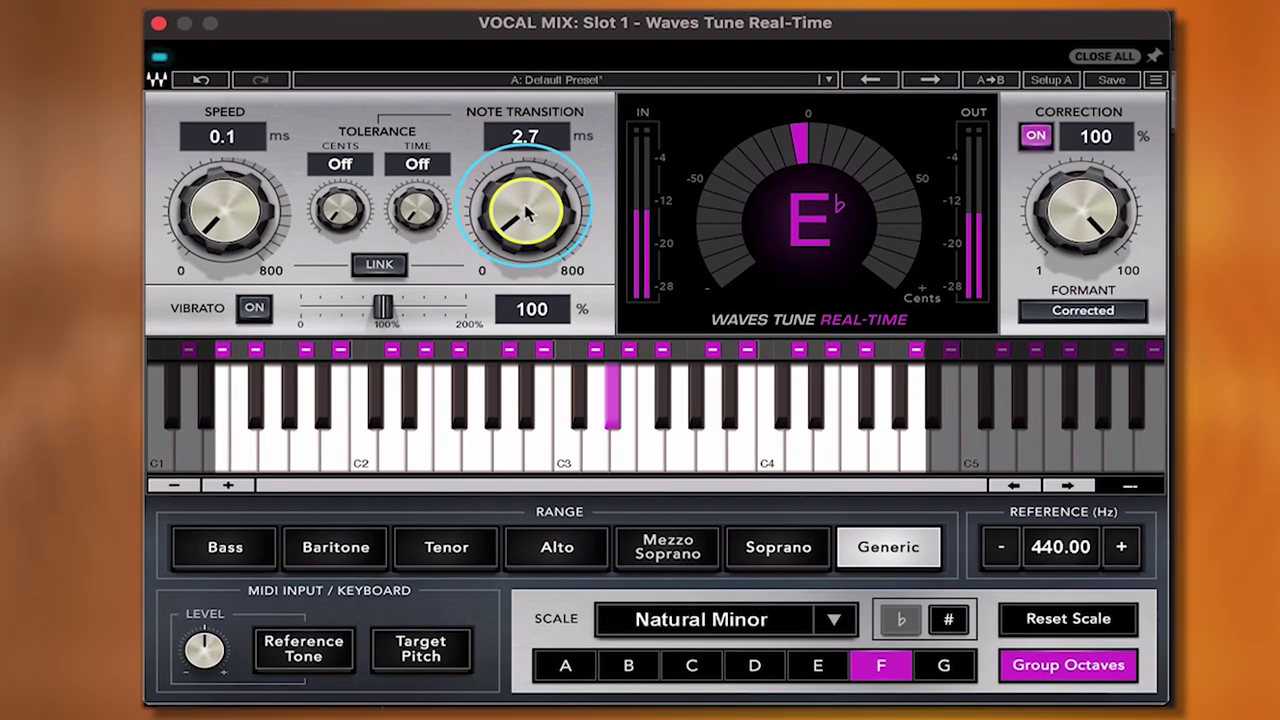
drag(545, 220, 530, 220)
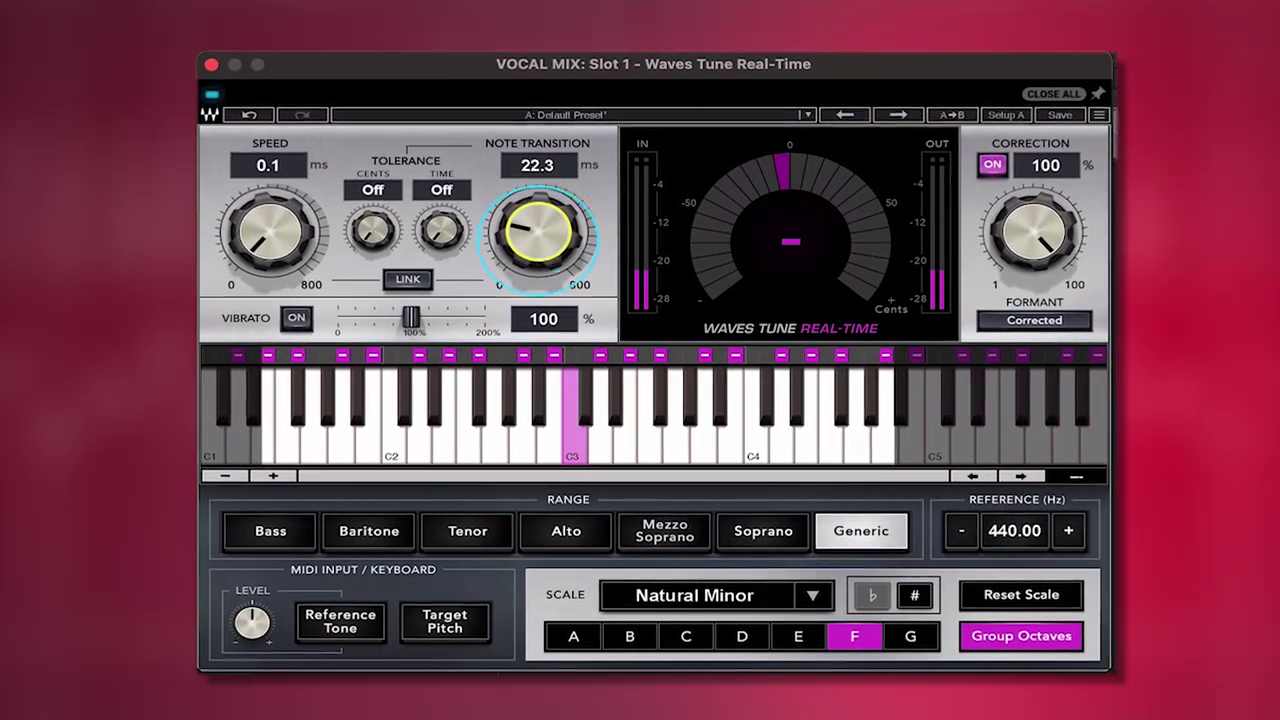
drag(538, 232, 548, 258)
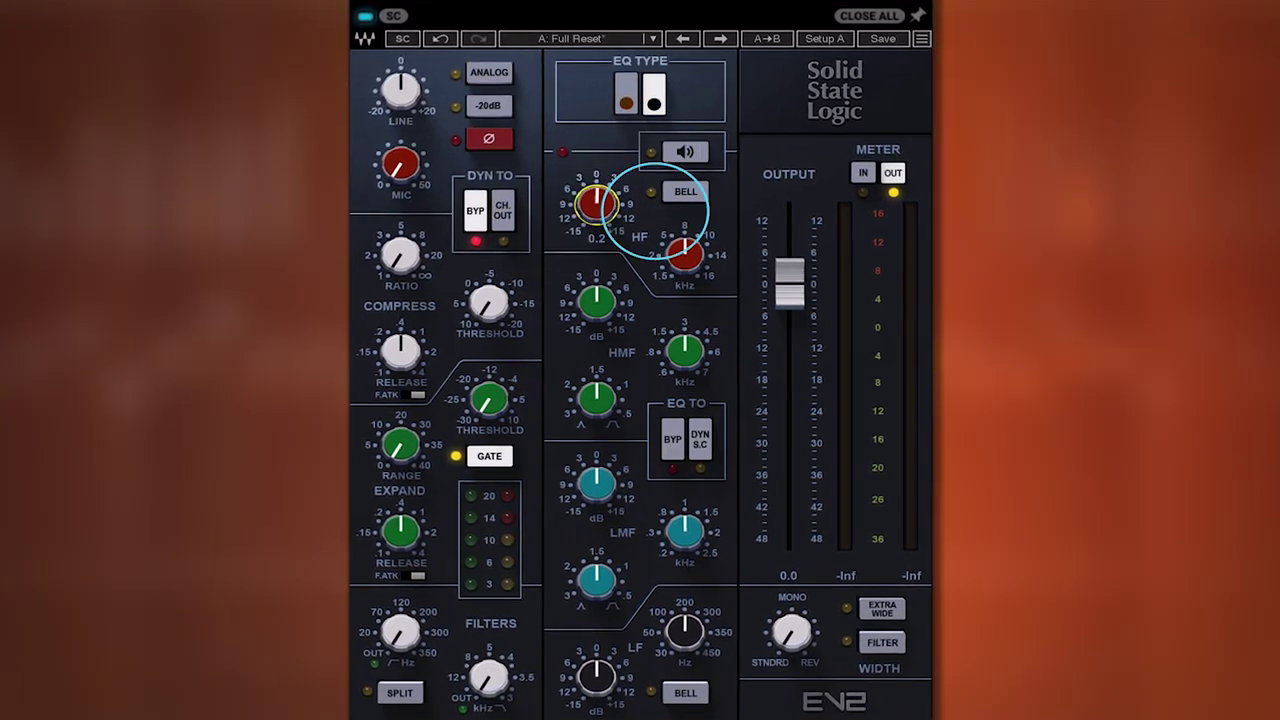
Boost the HF gain, raise the high-mid frequency to about 6.33 kHz and boost HMF gain
drag(572, 178, 585, 270)
drag(592, 190, 592, 190)
drag(400, 262, 383, 254)
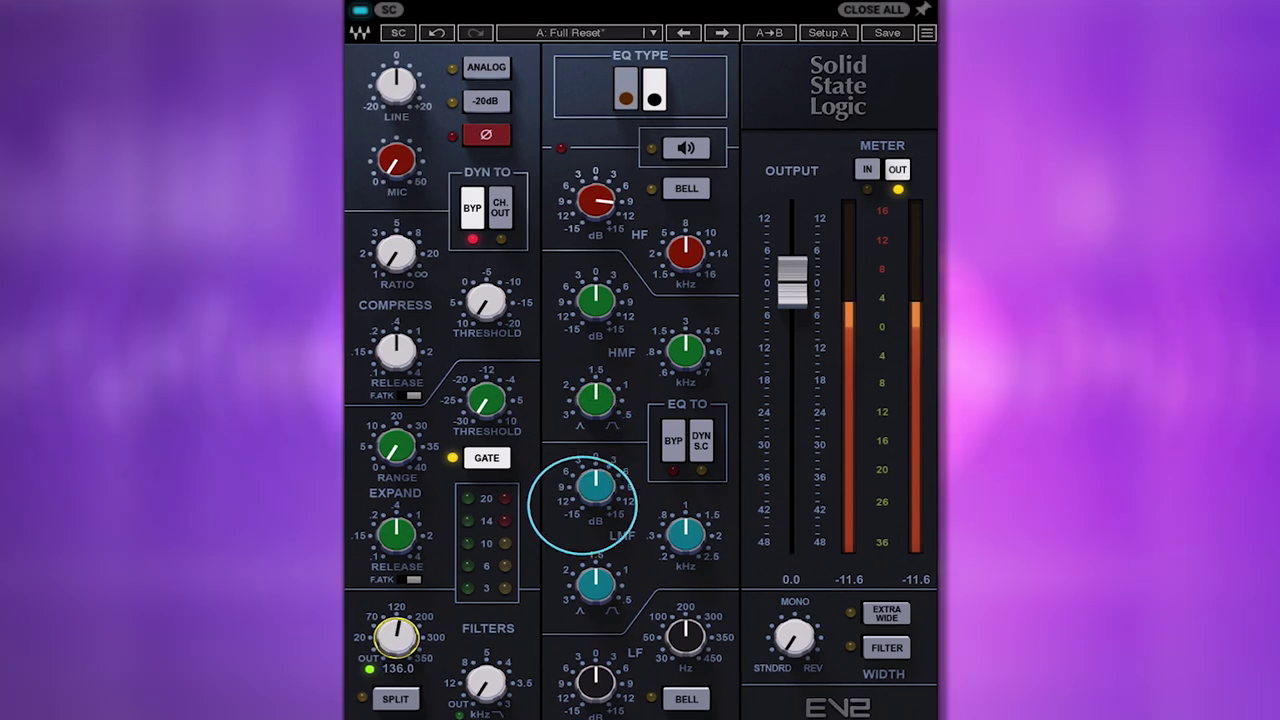
mouse_move(593, 300)
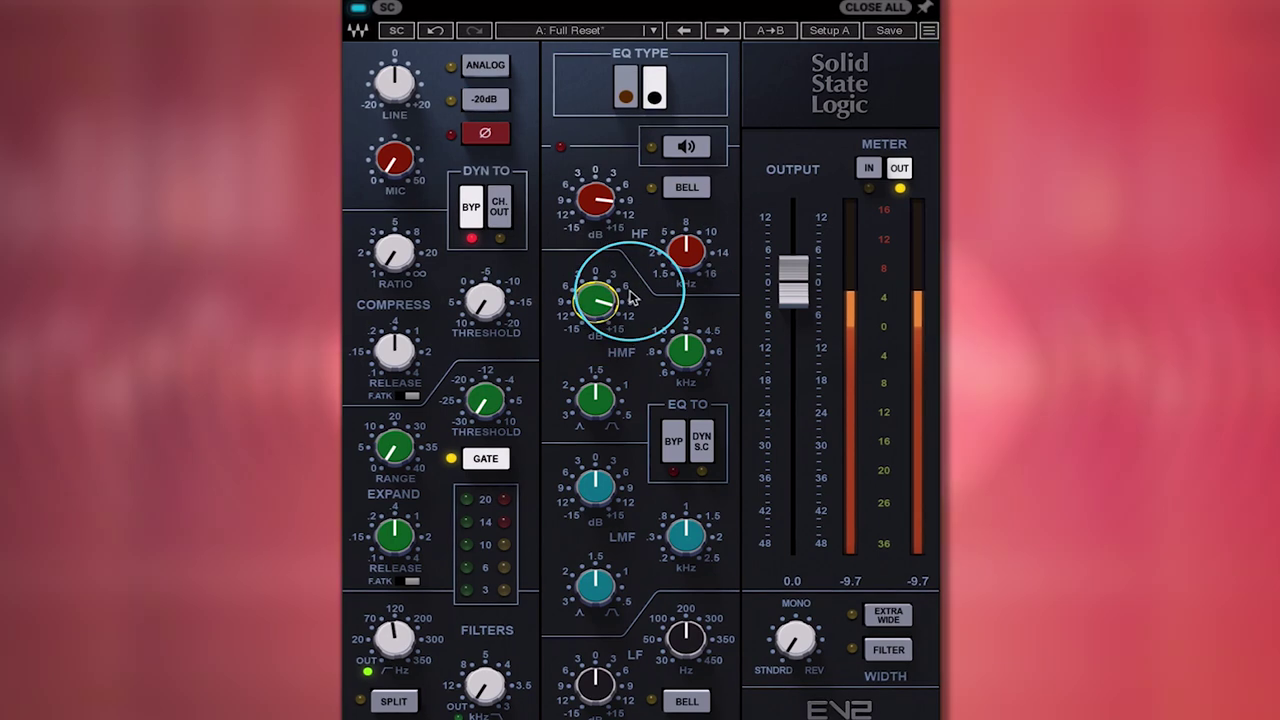
mouse_move(686, 352)
mouse_down()
mouse_move(698, 322)
mouse_move(686, 363)
mouse_up()
mouse_move(595, 300)
mouse_down()
mouse_move(608, 318)
mouse_move(591, 363)
mouse_move(593, 307)
mouse_up()
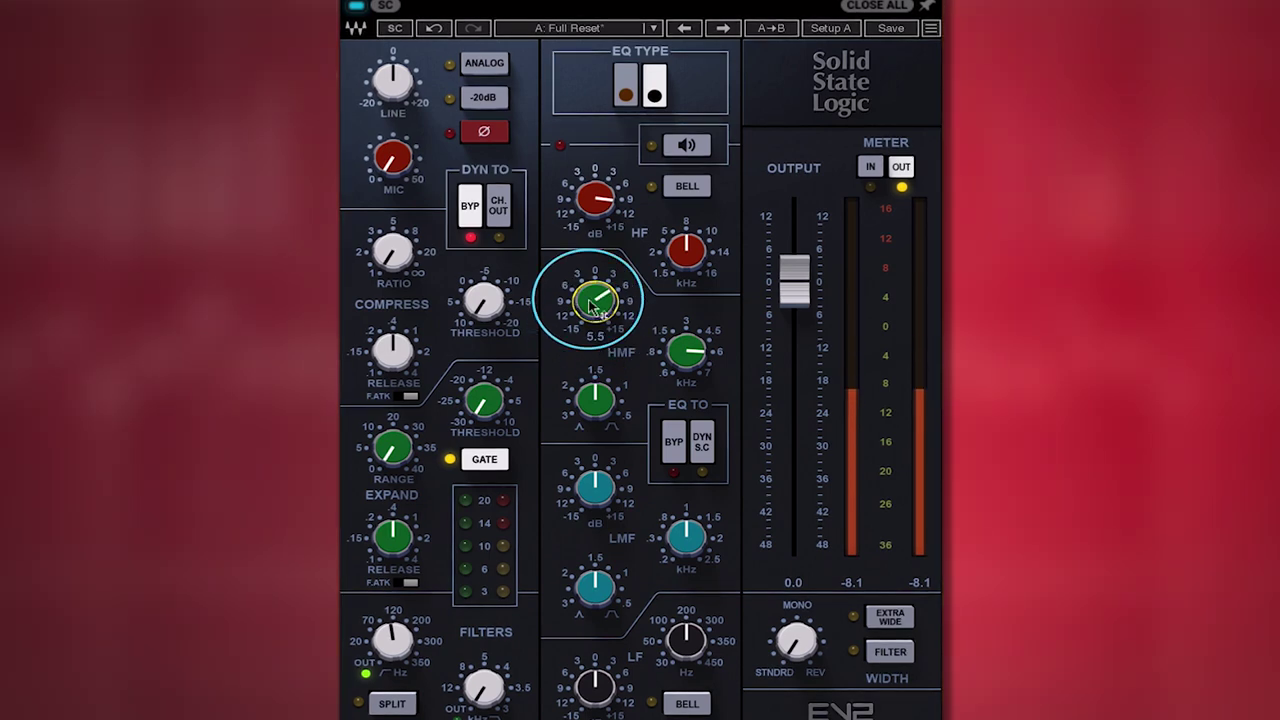
Try a low-mid gain boost, then bring the LMF gain back near zero
click(548, 592)
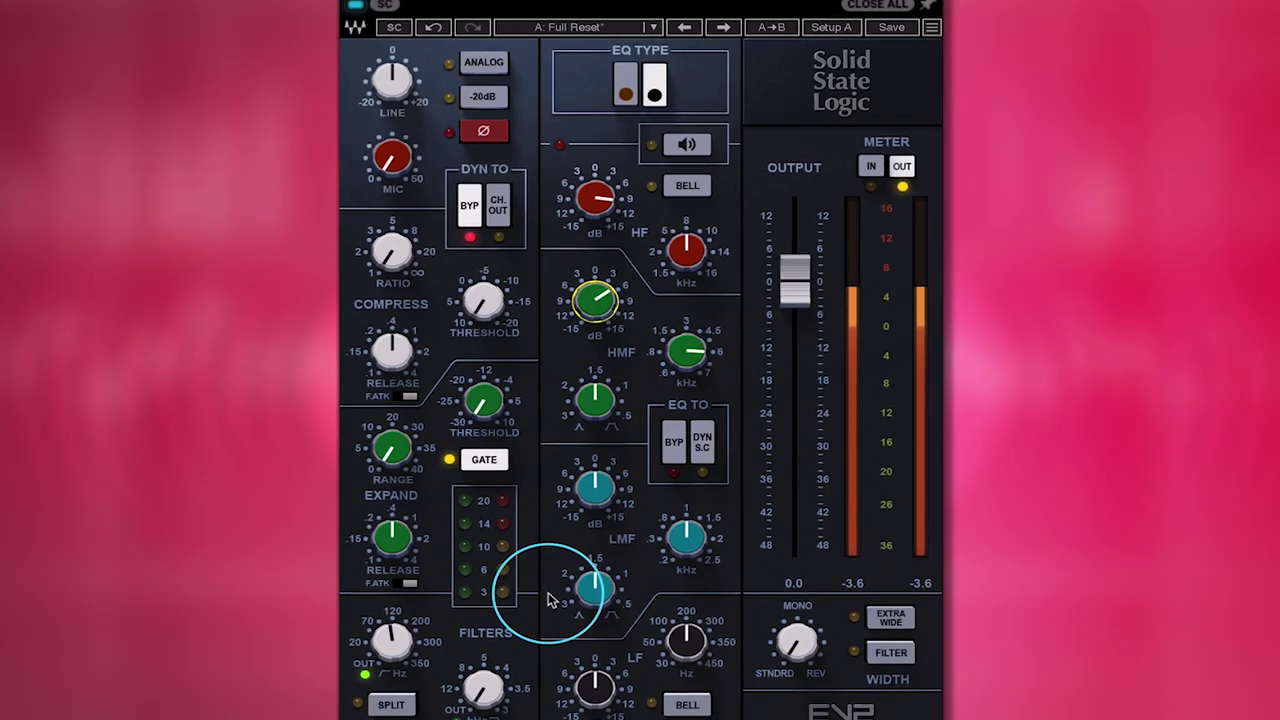
drag(595, 487, 648, 312)
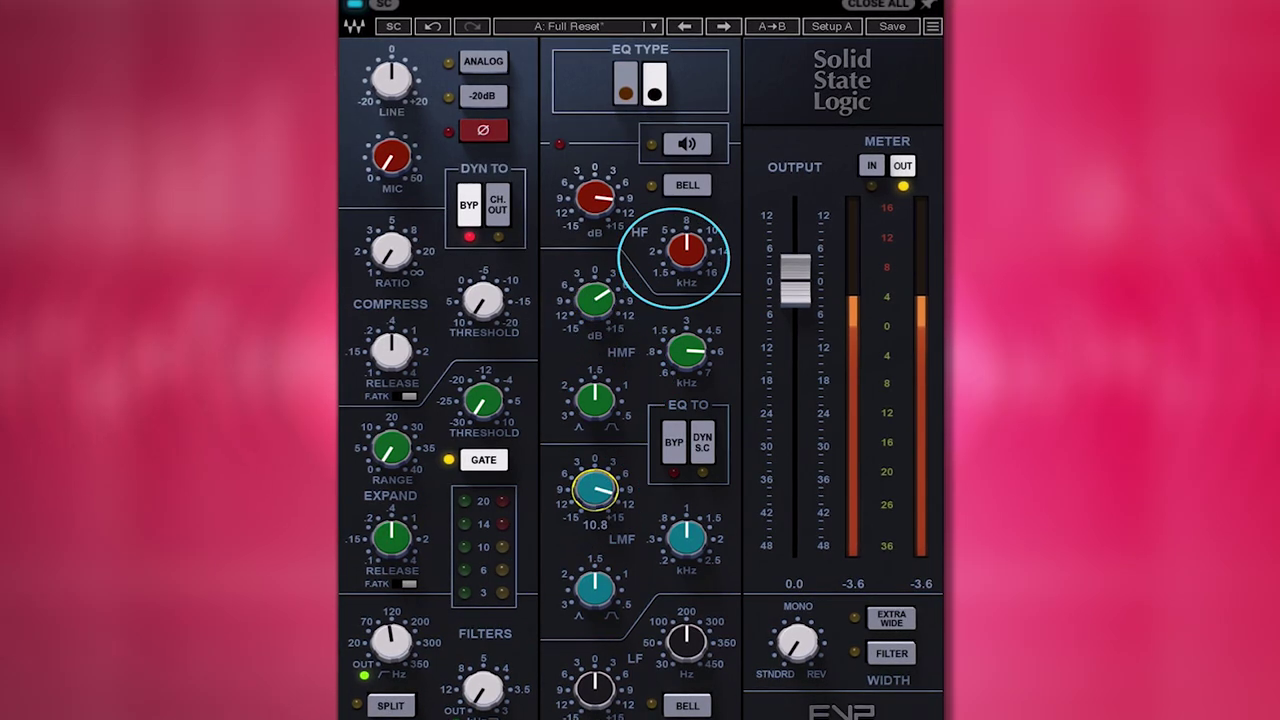
drag(673, 257, 775, 212)
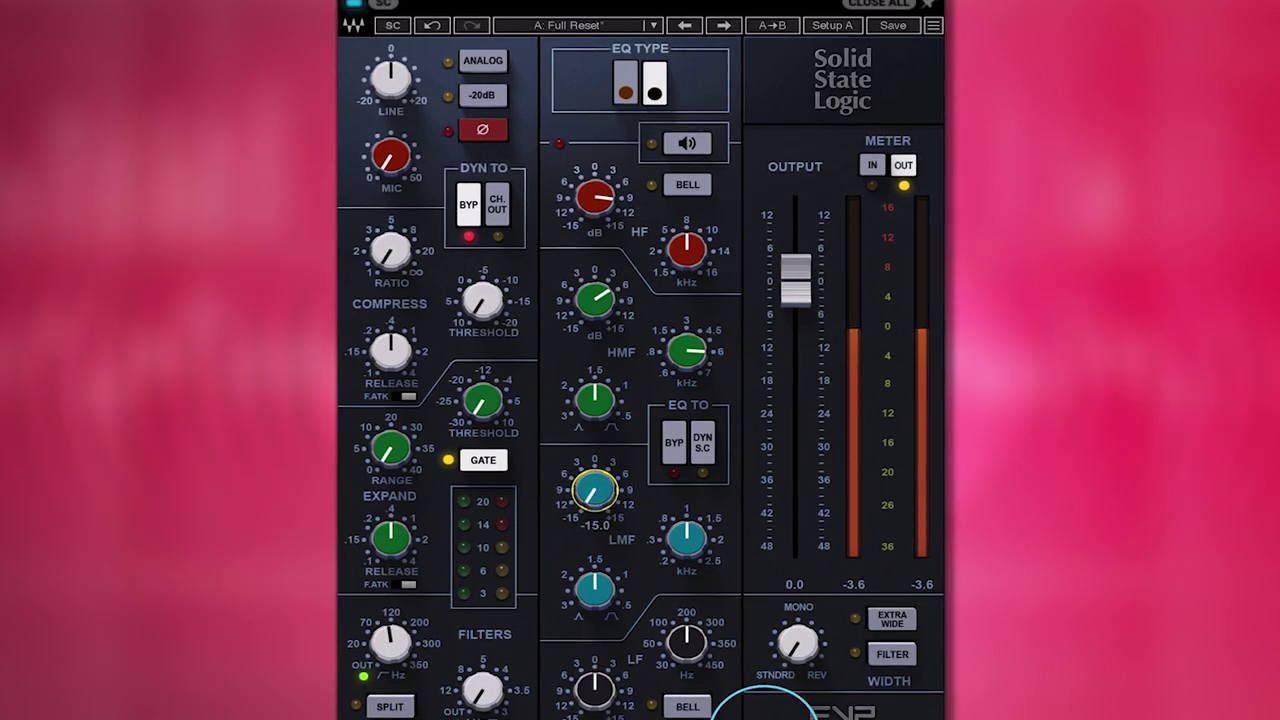
drag(765, 719, 790, 481)
drag(805, 430, 337, 432)
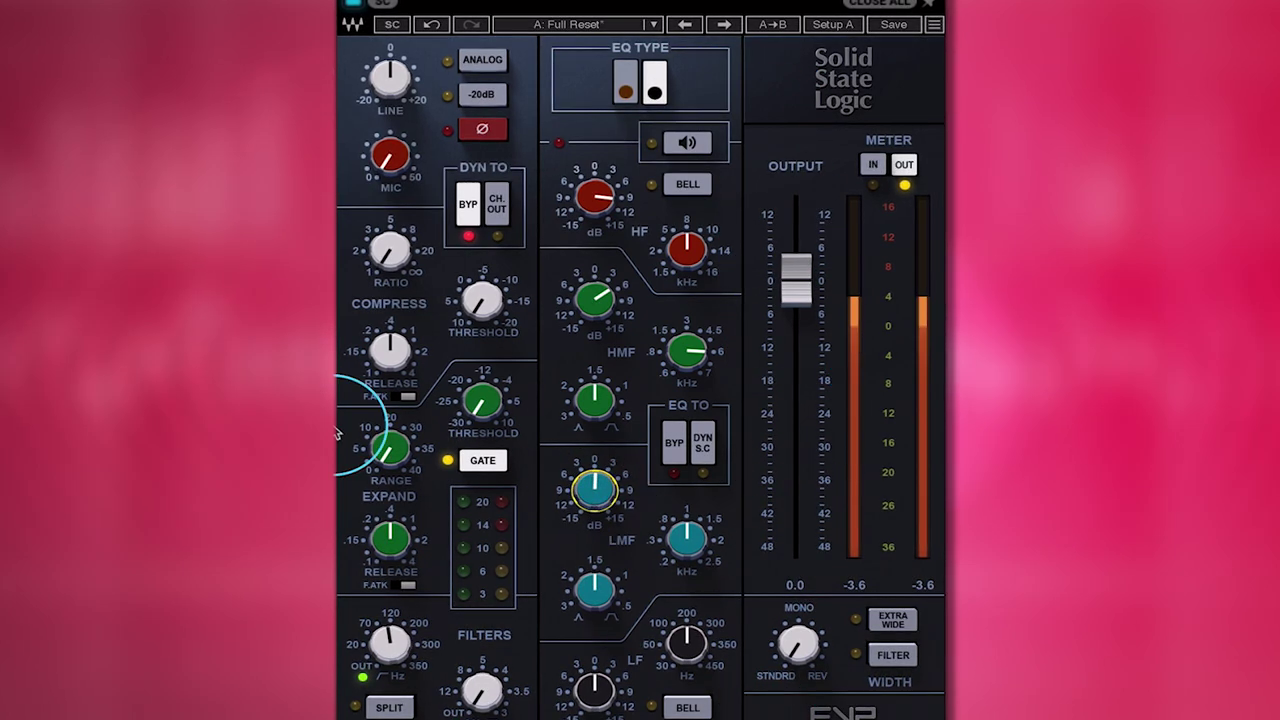
drag(340, 347, 405, 80)
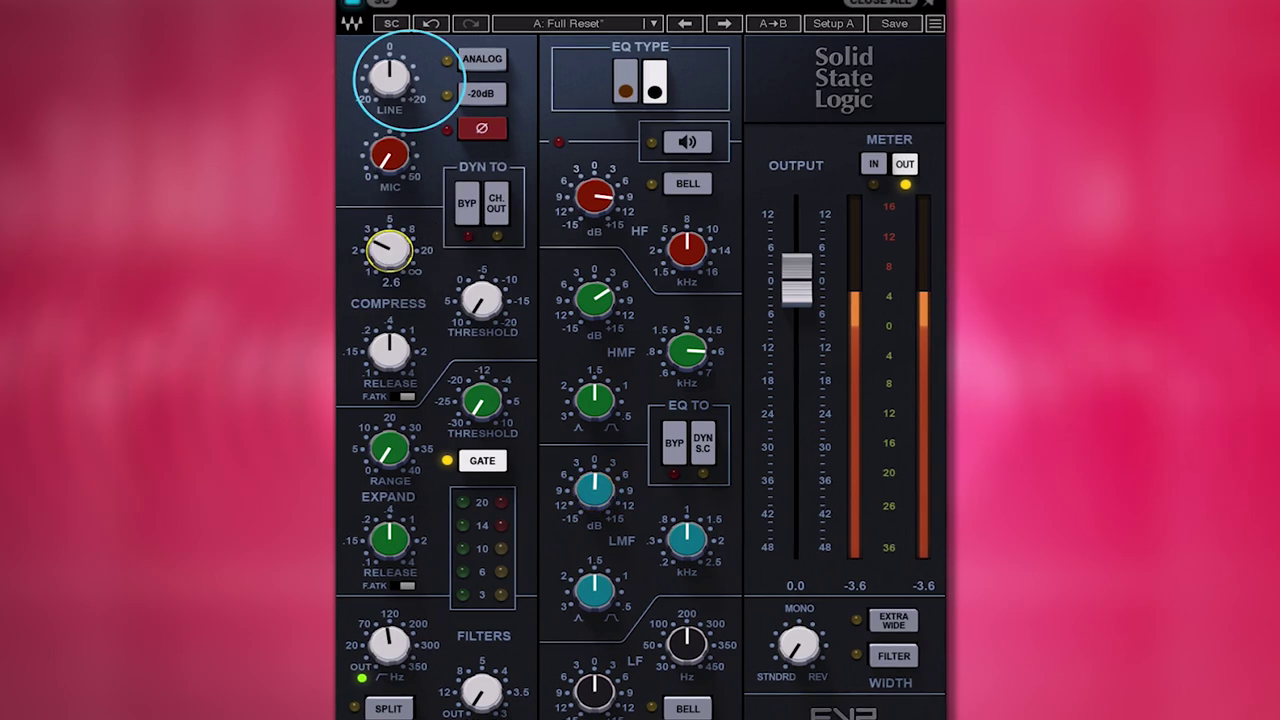
Set the EV2 compressor ratio to about 4.6 and its threshold to about -15
drag(398, 272, 375, 209)
drag(386, 360, 385, 365)
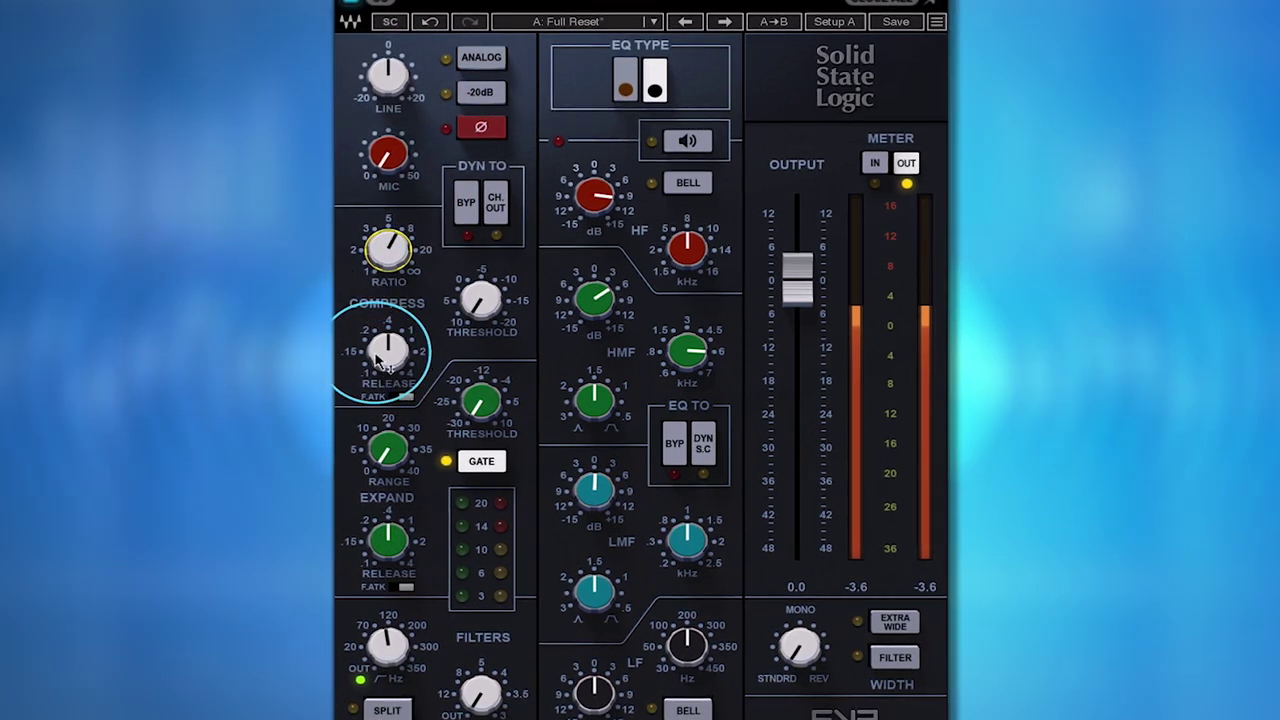
drag(485, 315, 481, 296)
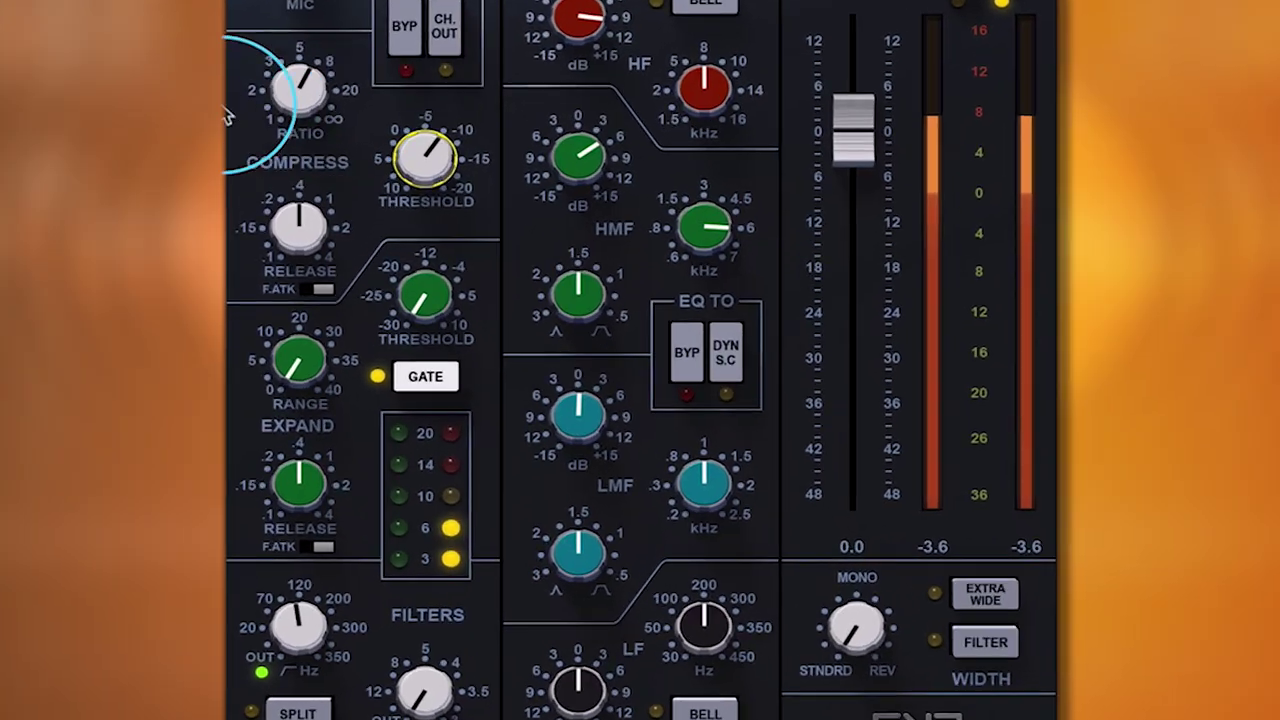
drag(429, 265, 429, 268)
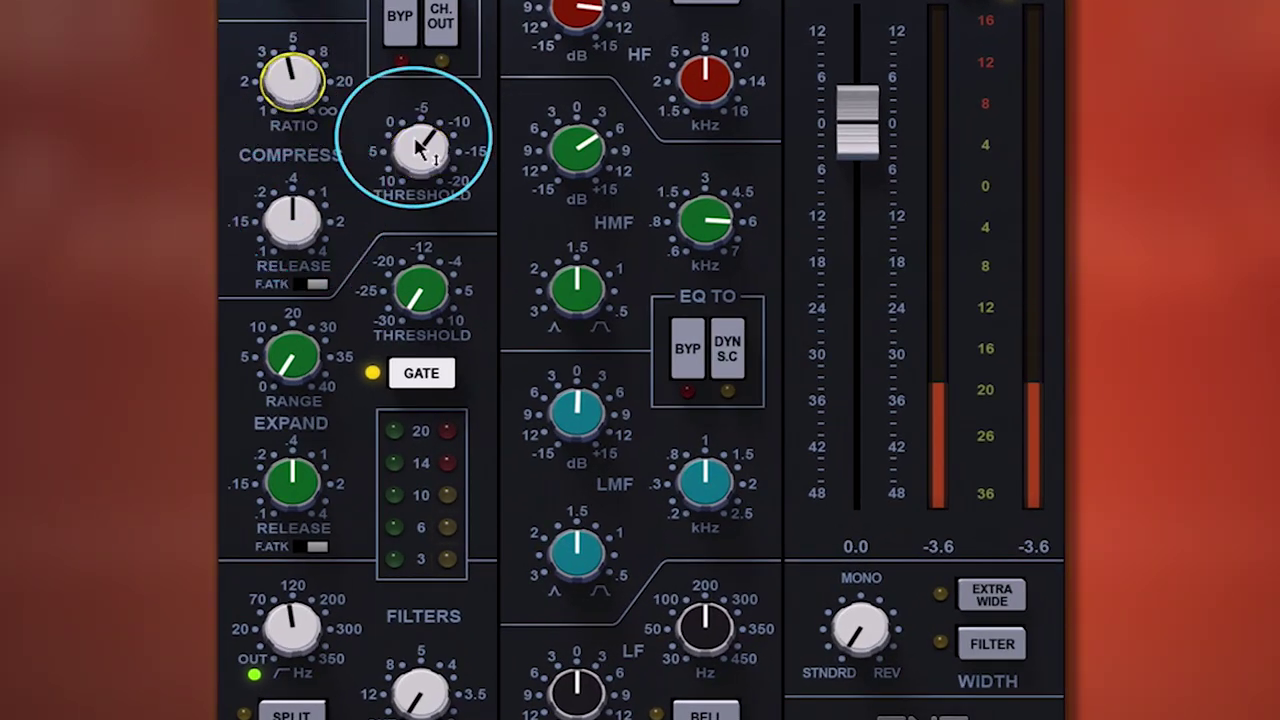
drag(421, 147, 421, 131)
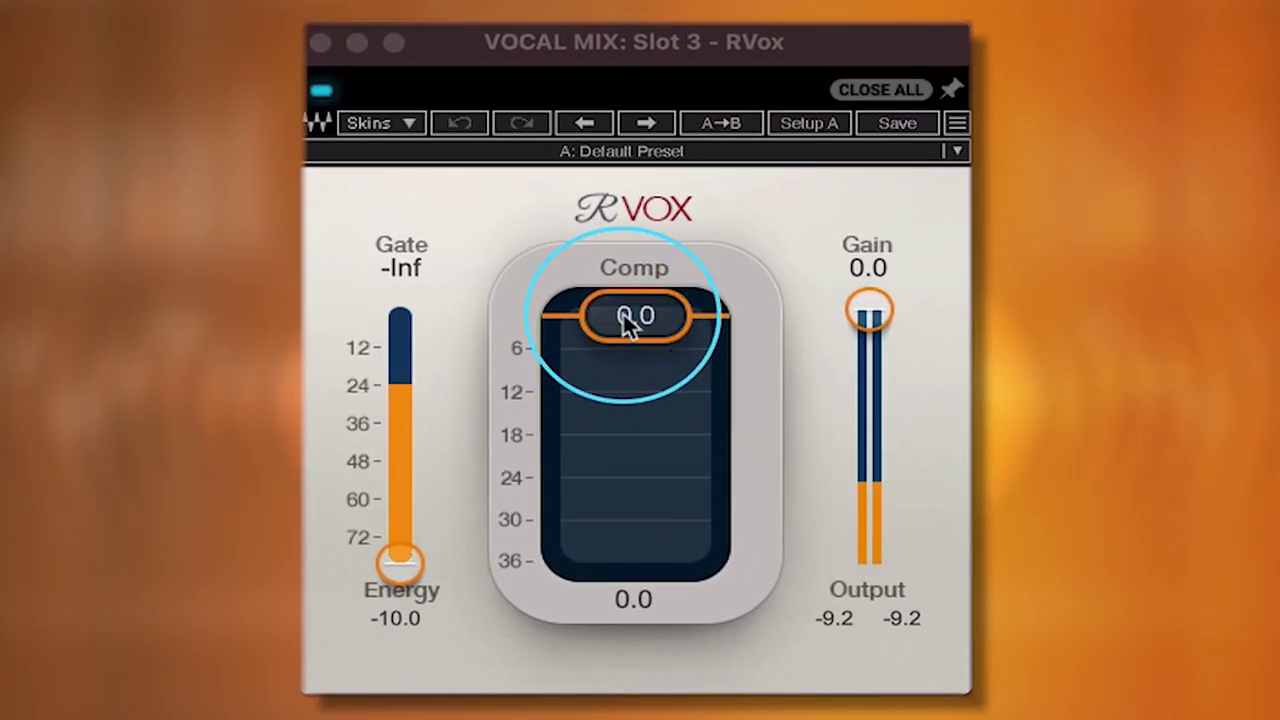
Set RVox Comp to -8.0 and output Gain to -3.5, then close its window
drag(624, 318, 625, 368)
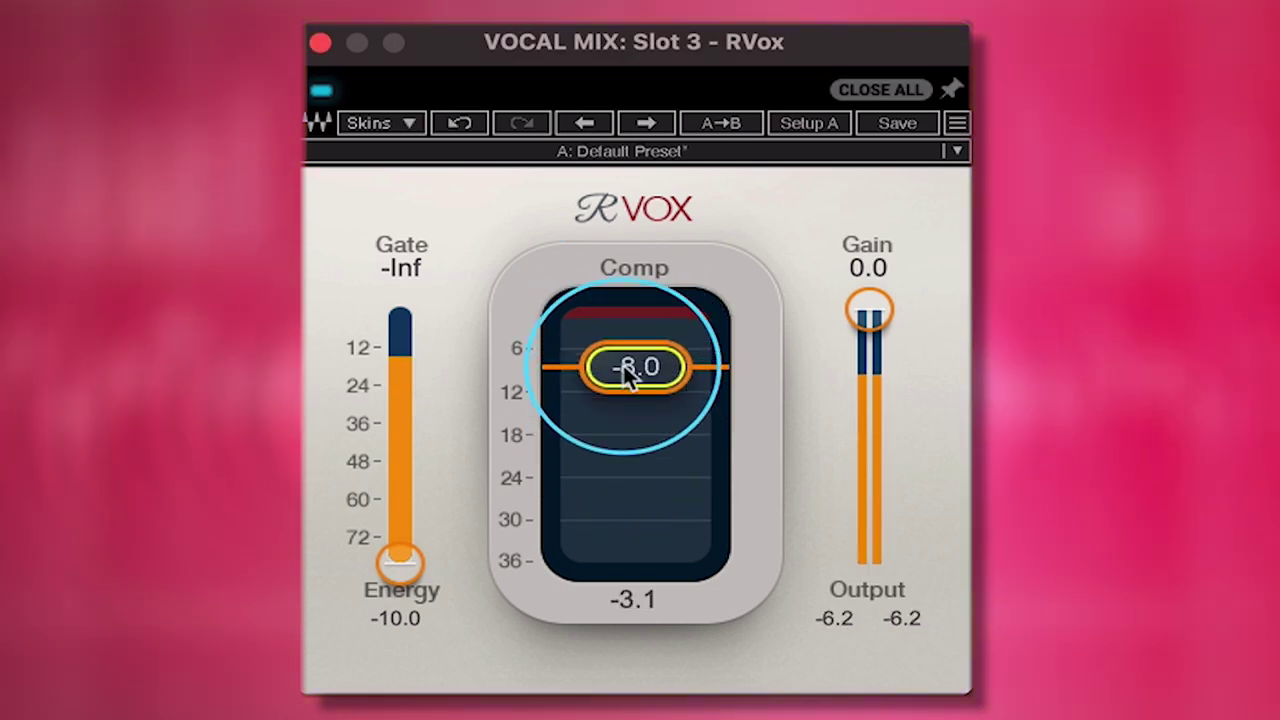
drag(868, 310, 870, 352)
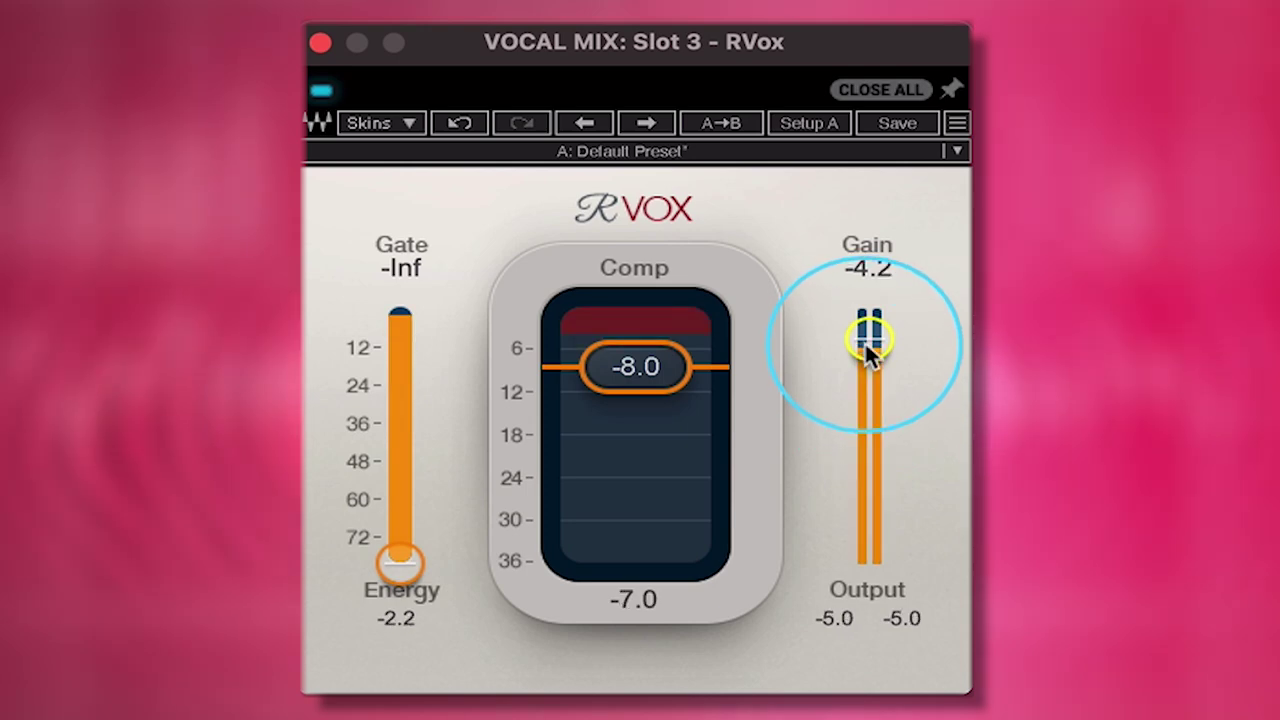
drag(866, 346, 866, 349)
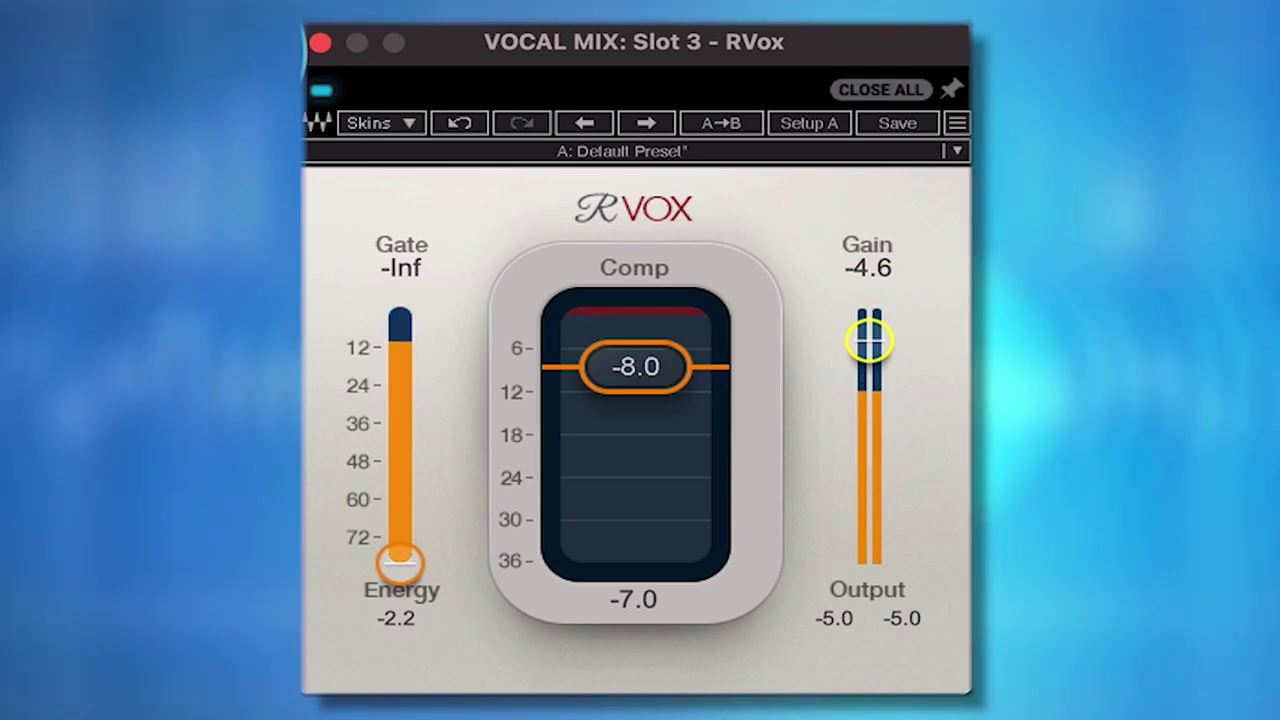
drag(826, 351, 868, 335)
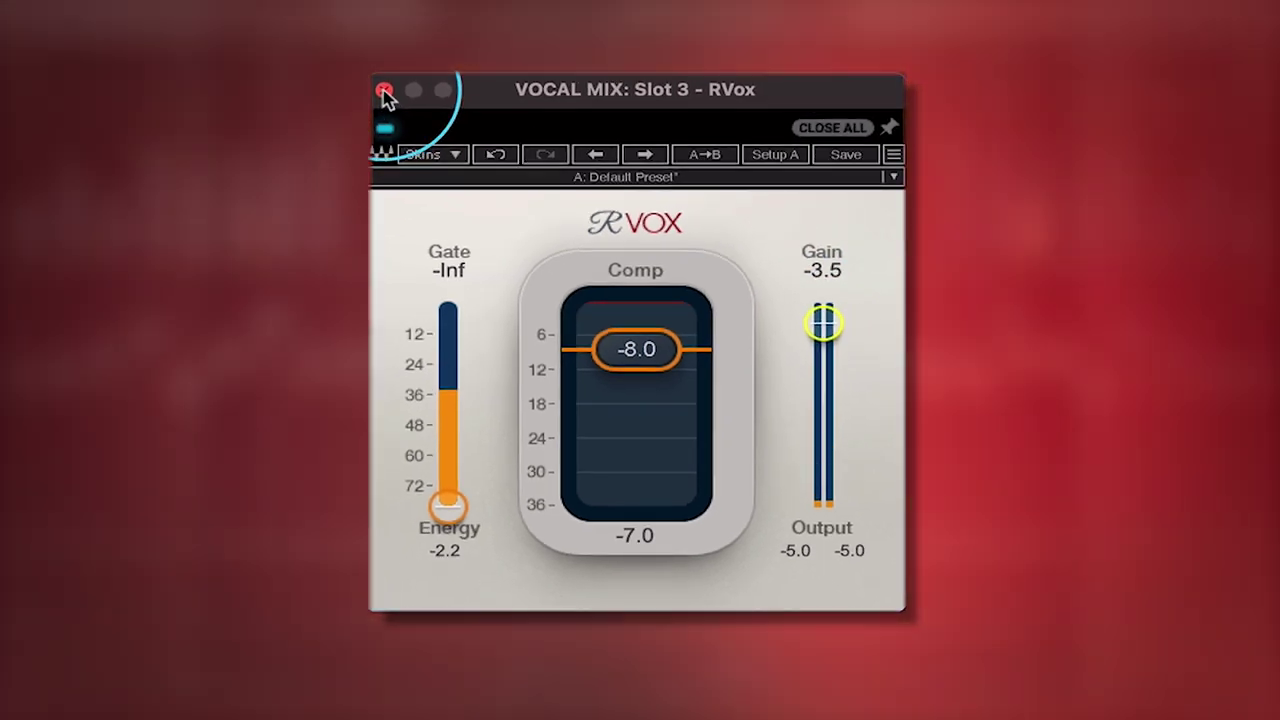
click(778, 367)
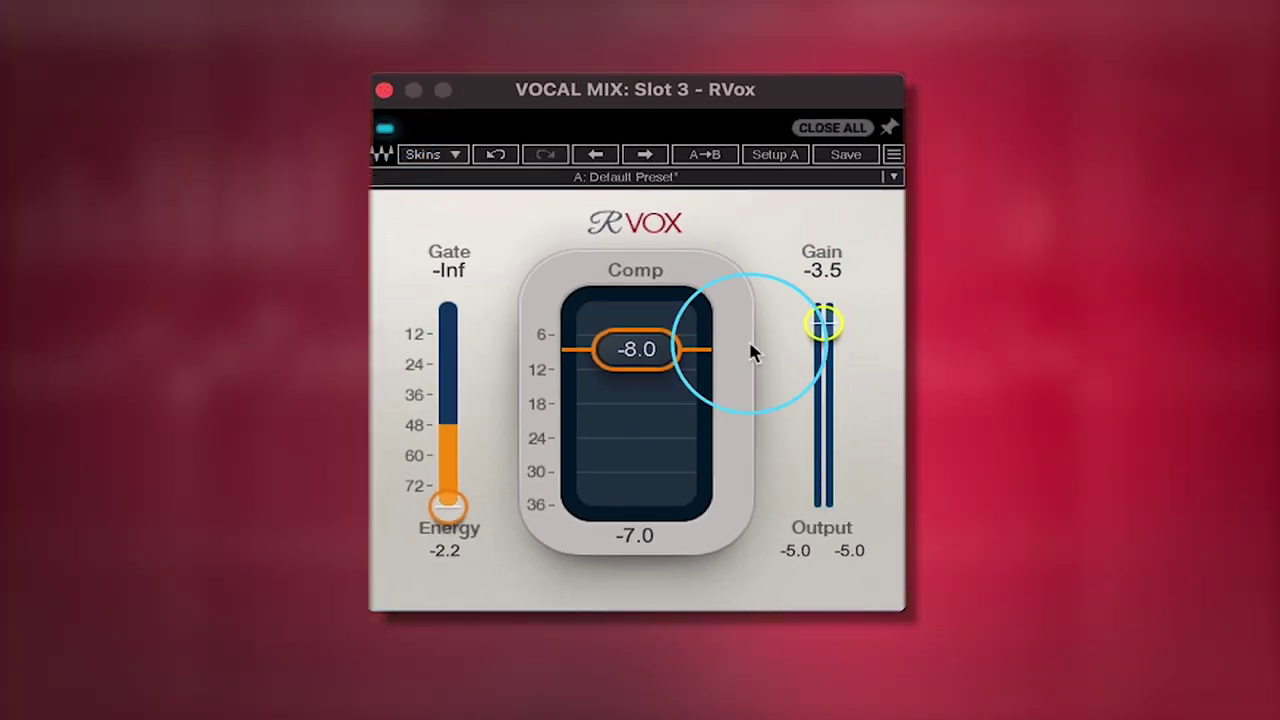
click(632, 381)
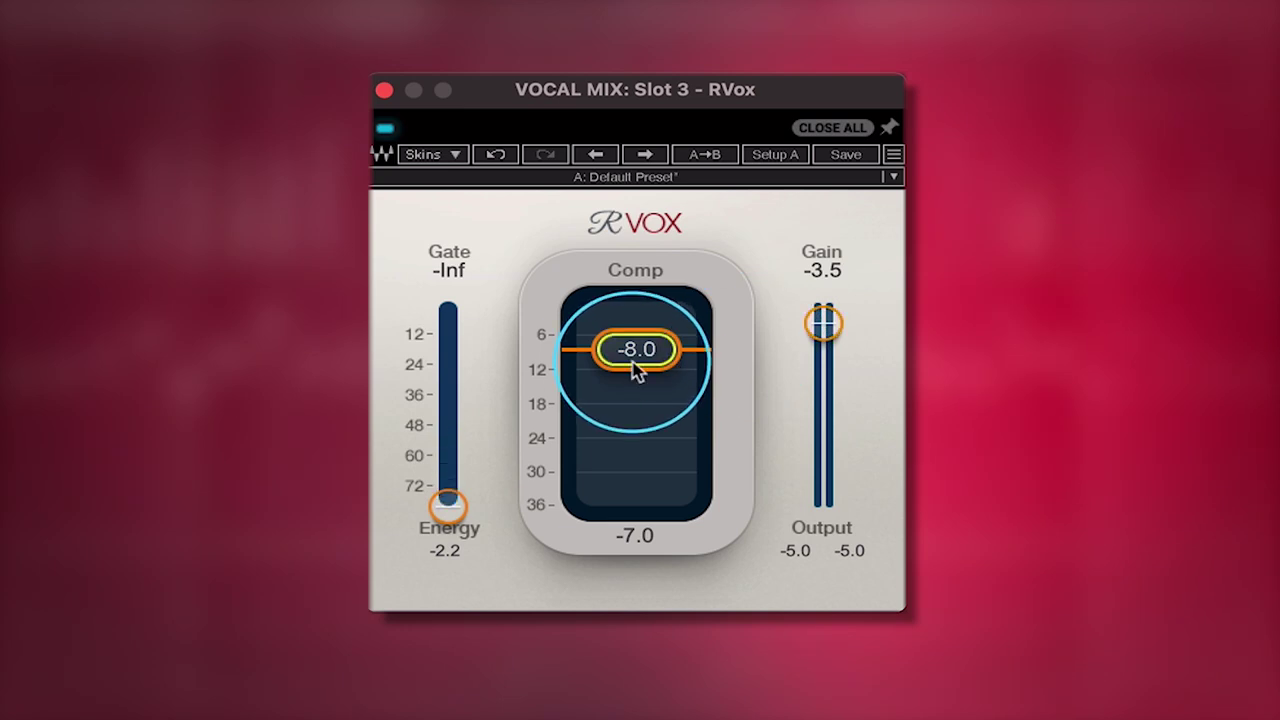
click(823, 322)
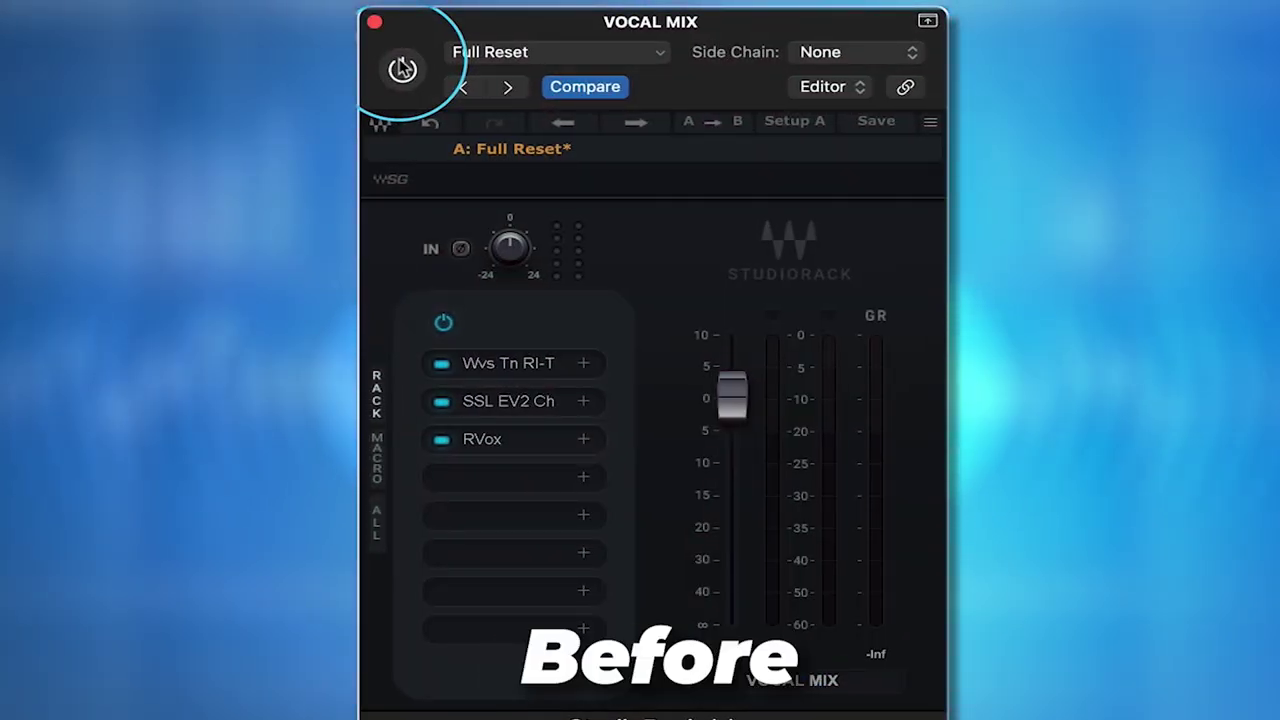
Turn the VOCAL MIX rack power back on to compare the processed vocal
click(402, 68)
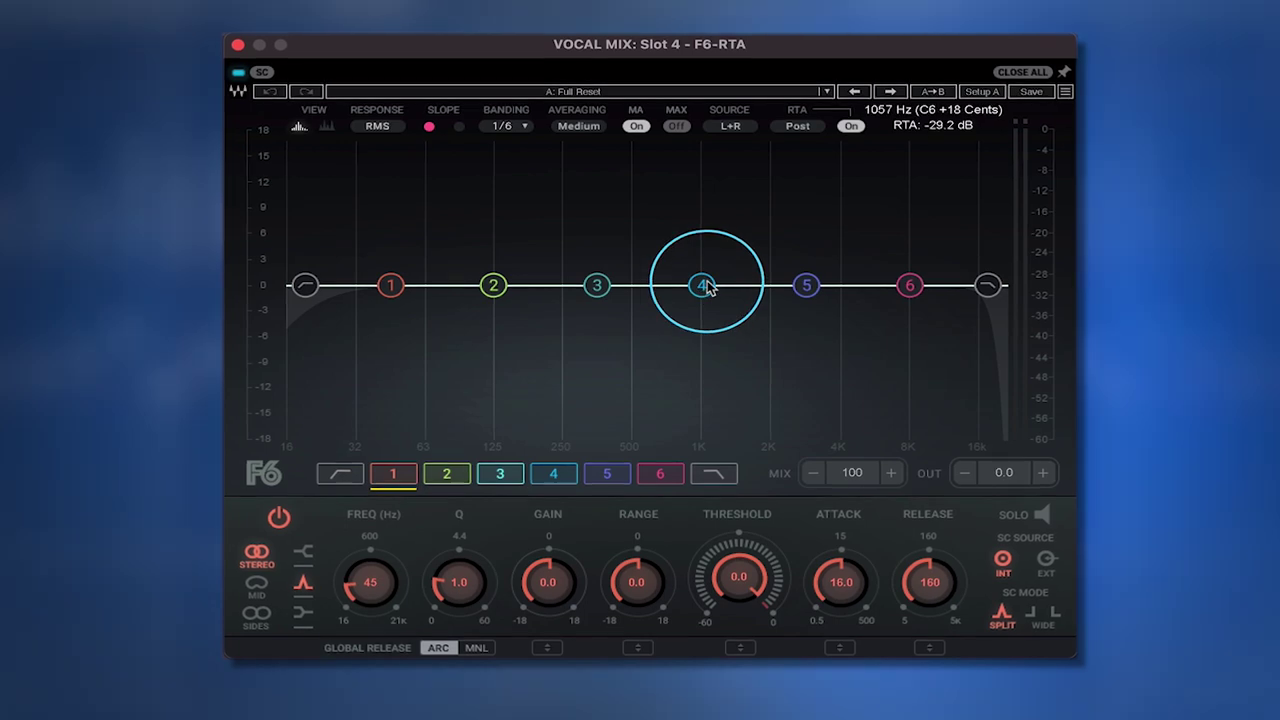
Make band 4 a 6.0 dB bell boost near 6.4 kHz, soloing it while tuning
drag(704, 286, 743, 223)
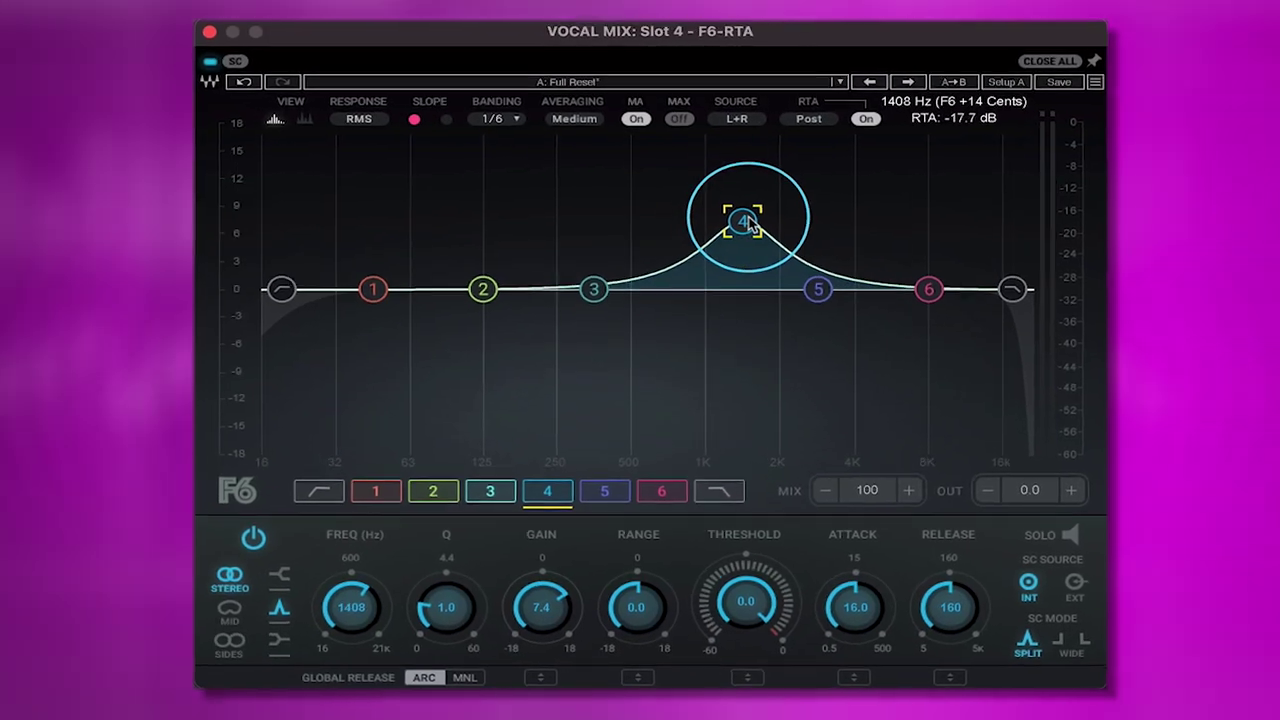
click(1072, 540)
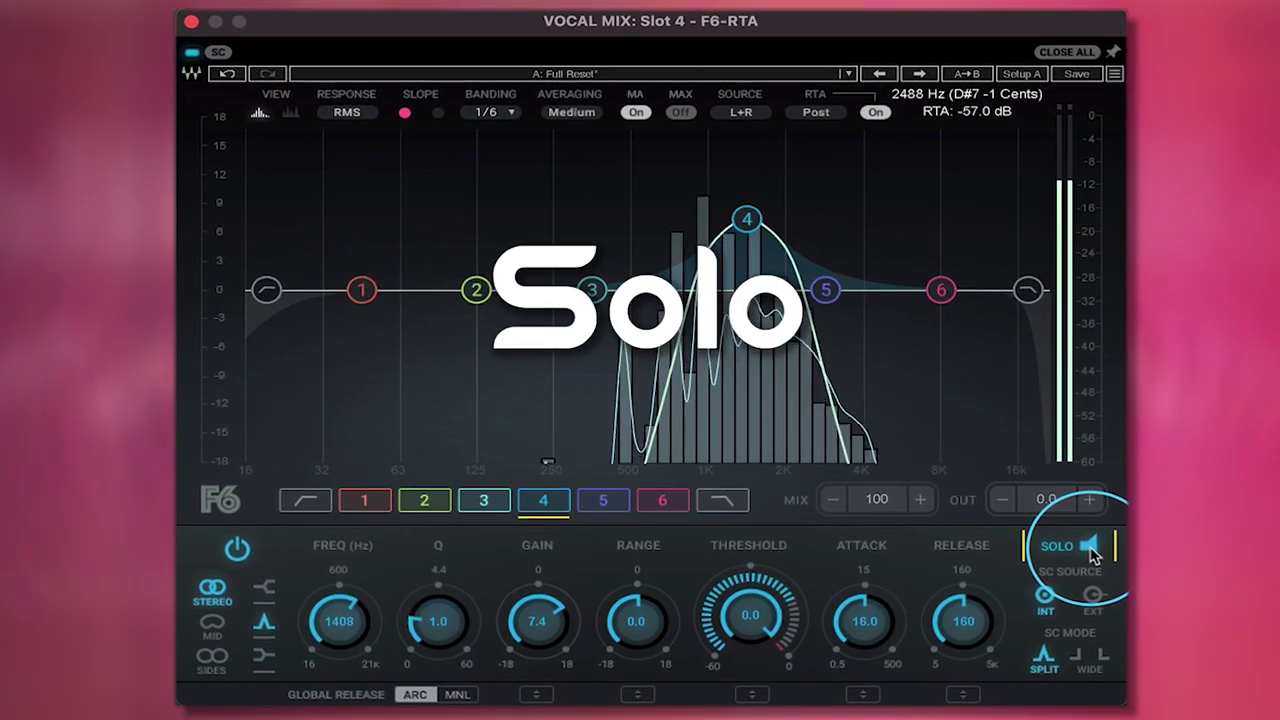
drag(745, 218, 941, 212)
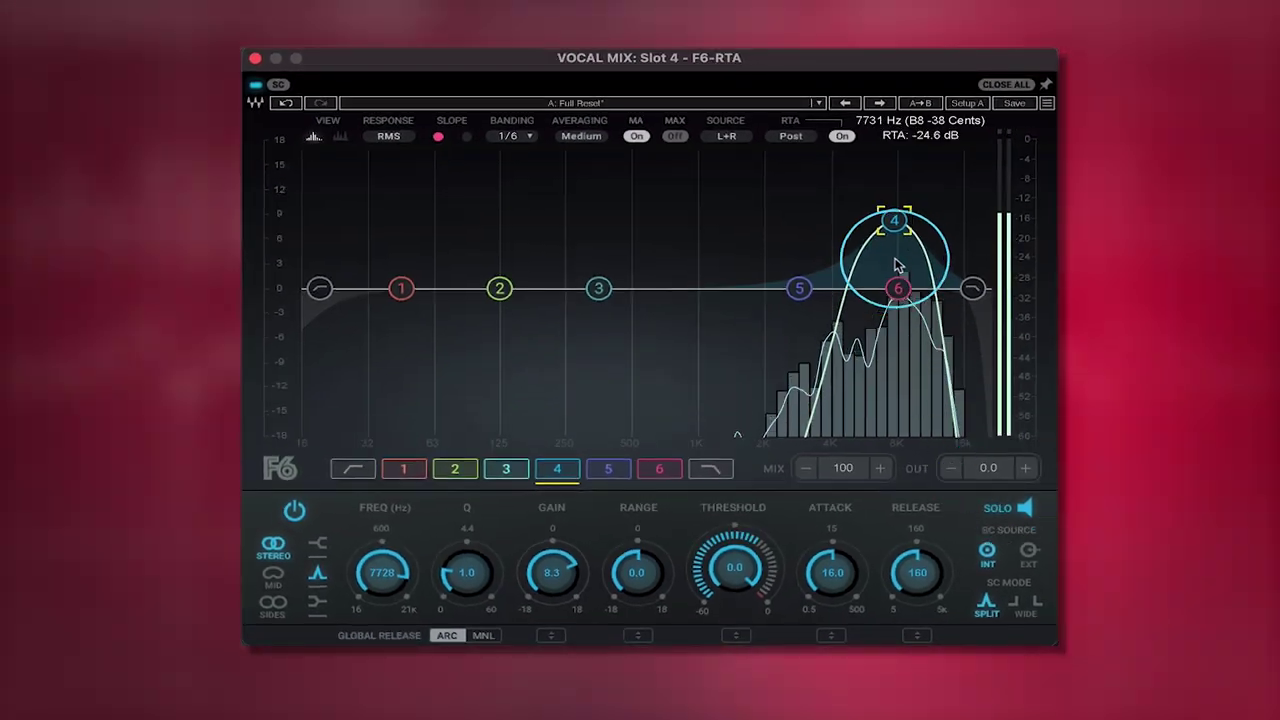
drag(897, 224, 897, 238)
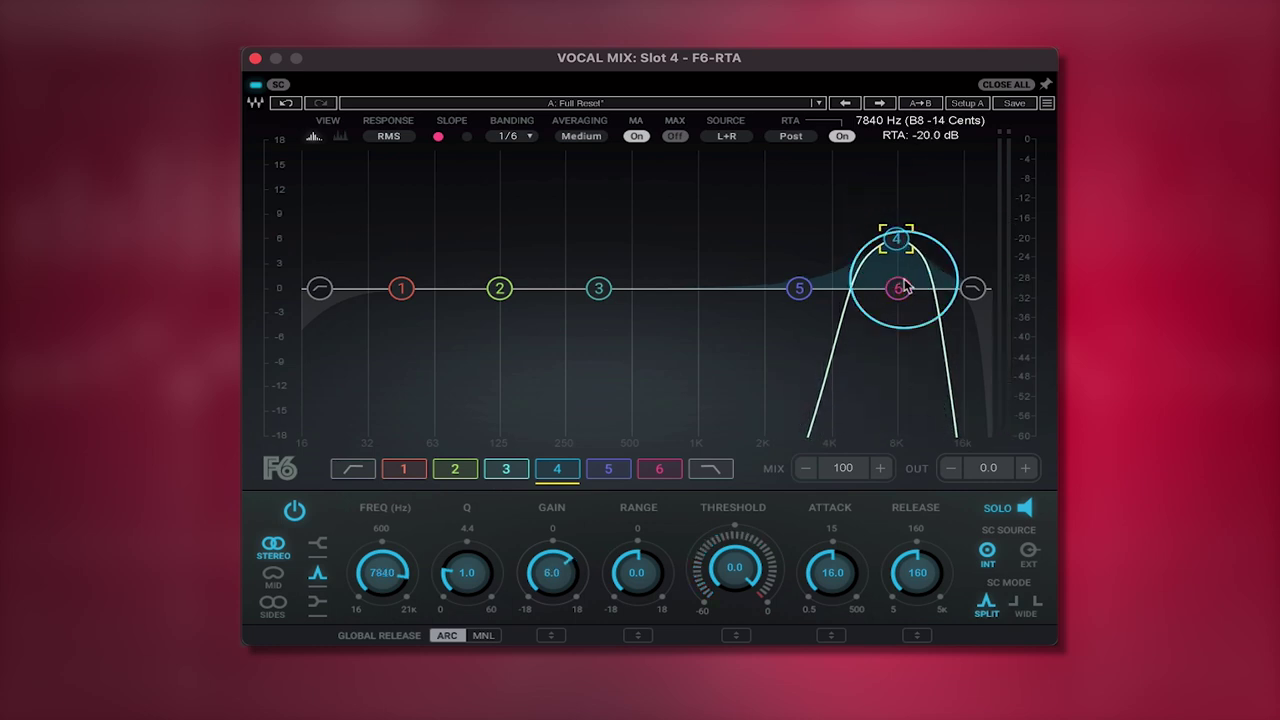
click(1028, 512)
Move band 5 to a +7.7 dB boost at 356 Hz and solo it
click(796, 287)
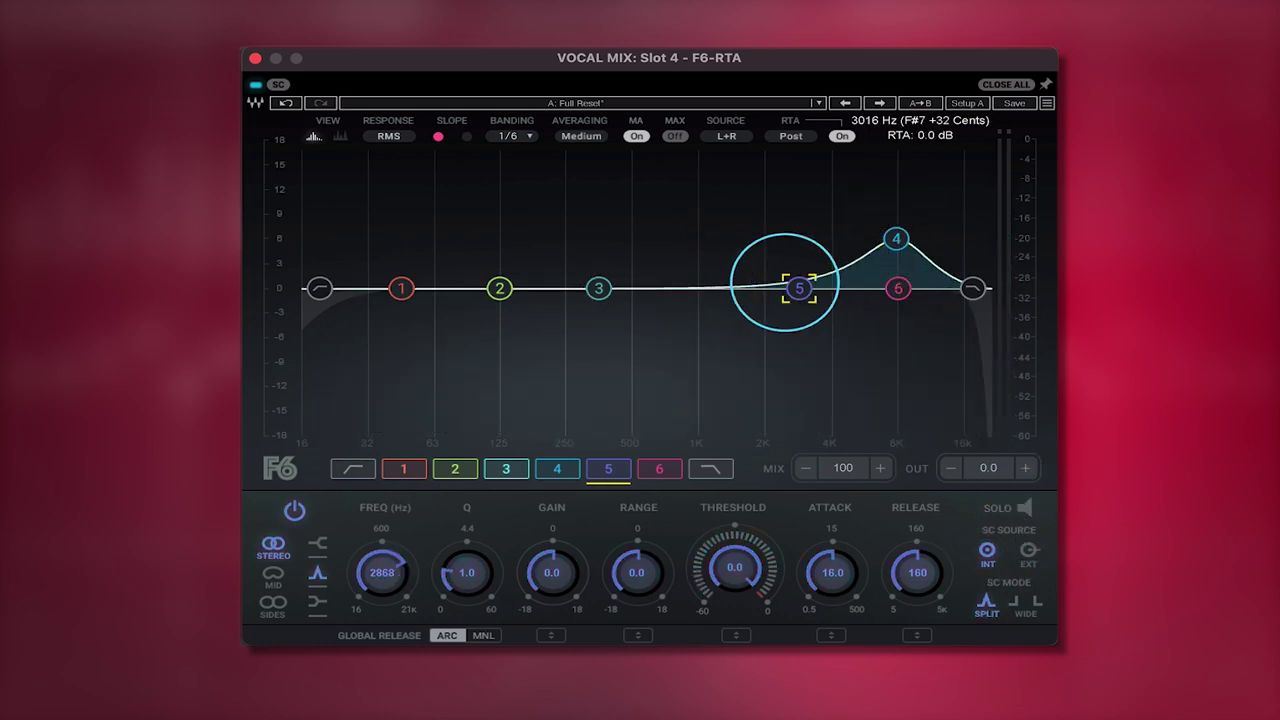
drag(797, 289, 608, 233)
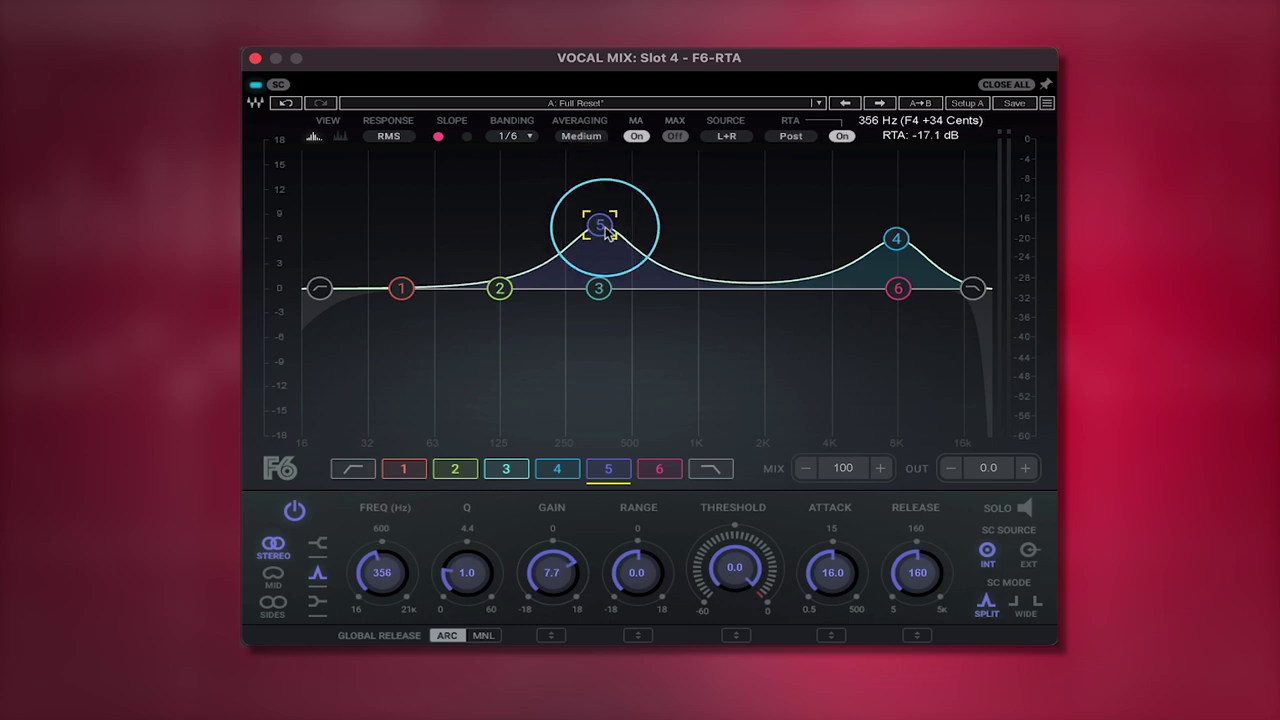
click(1027, 510)
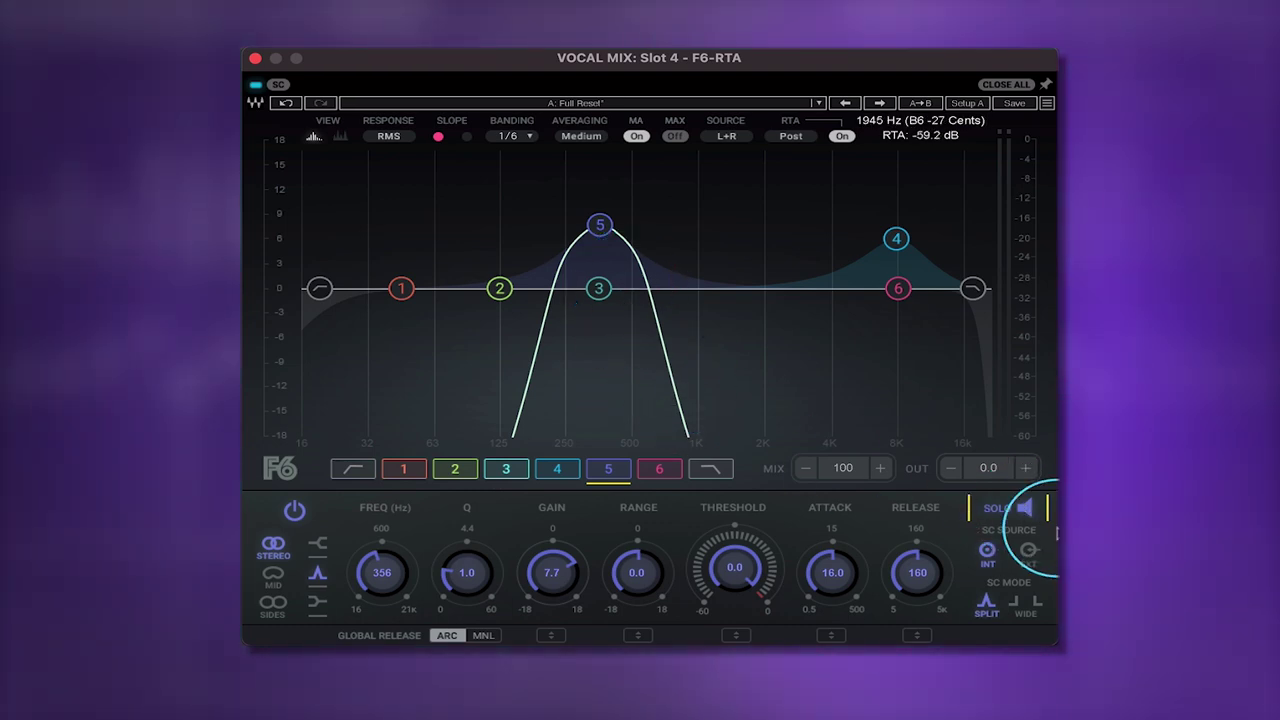
Sweep band 5 up to about 1.5 kHz, trying a -7.9 dB cut and 4.4 dB boost
click(1028, 510)
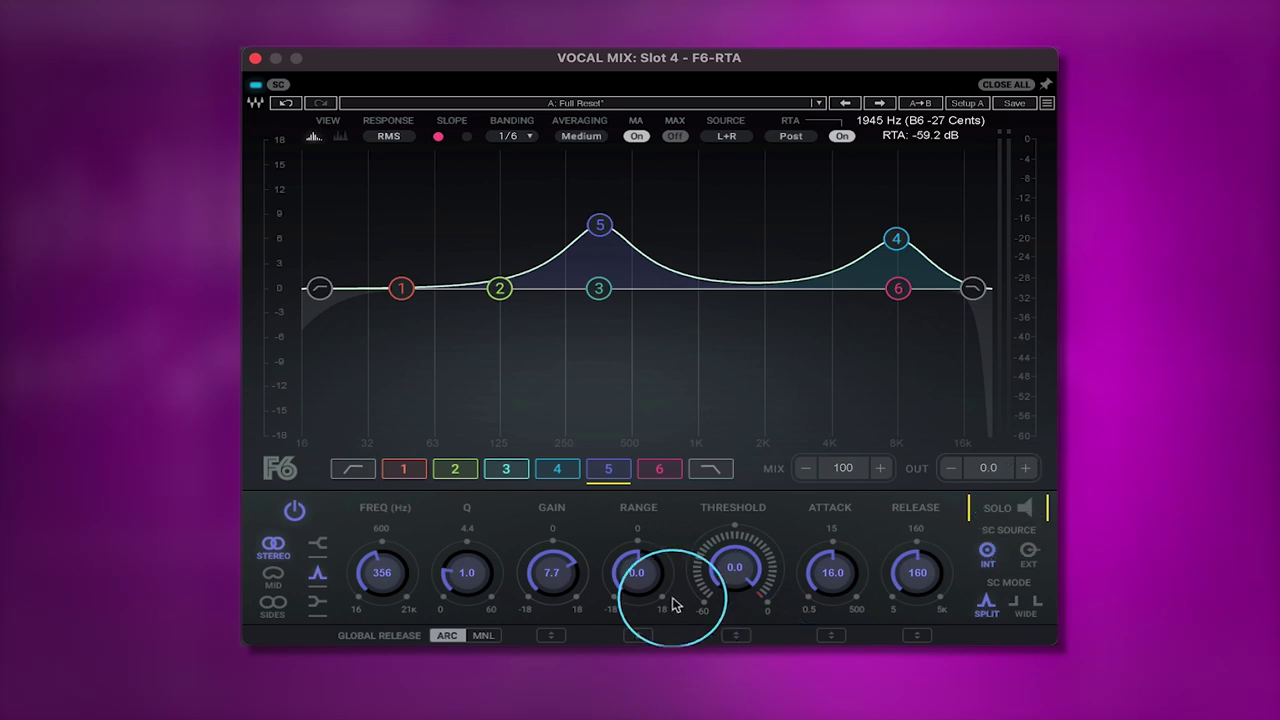
drag(600, 224, 705, 225)
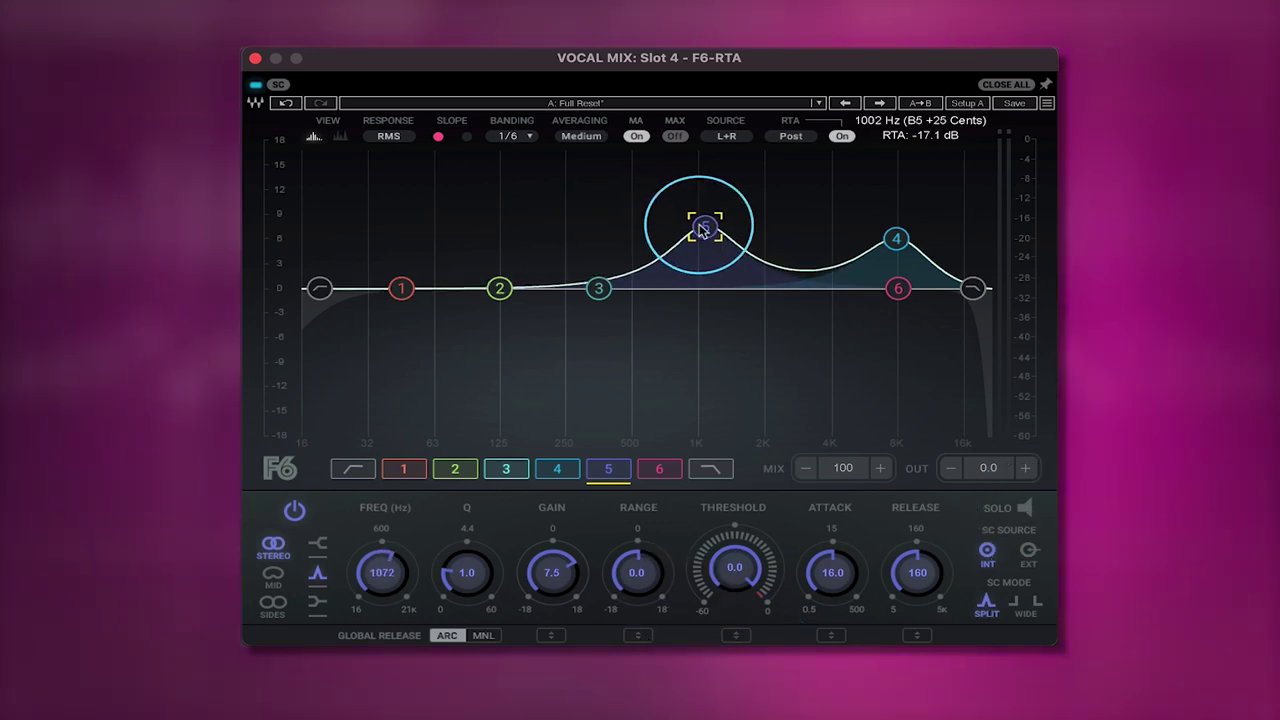
drag(706, 226, 770, 255)
click(1014, 518)
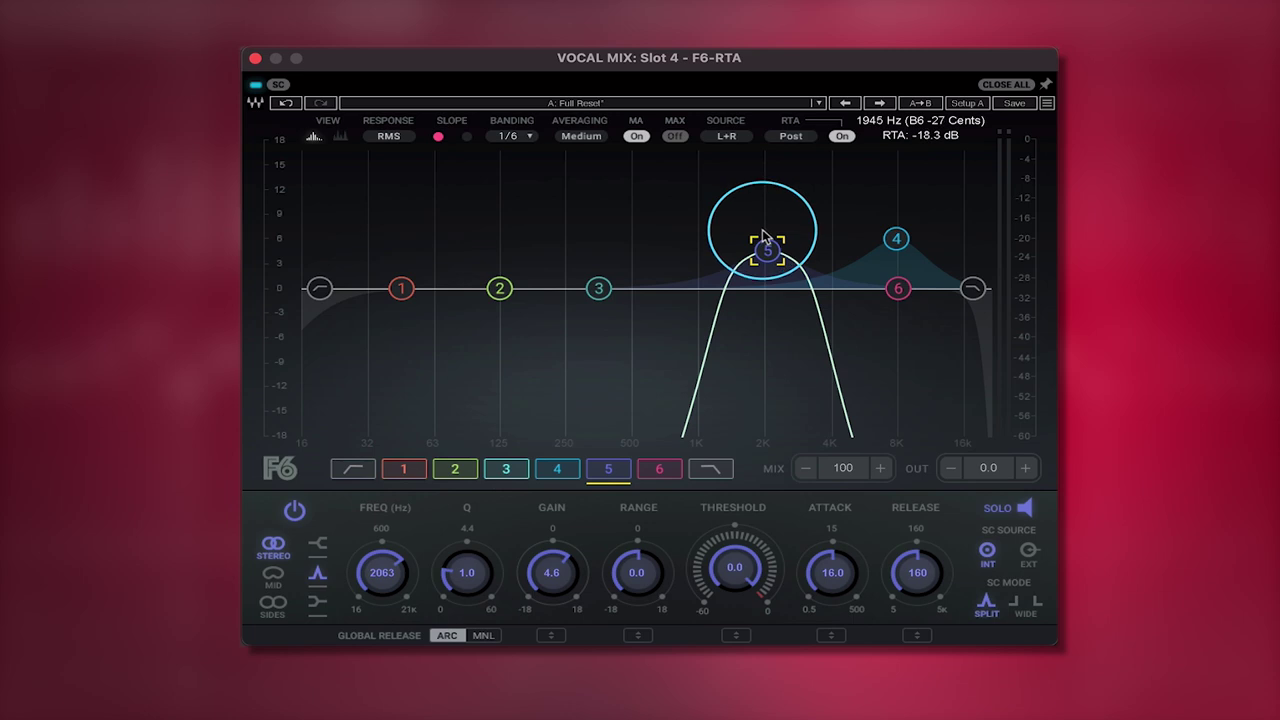
drag(764, 244, 768, 355)
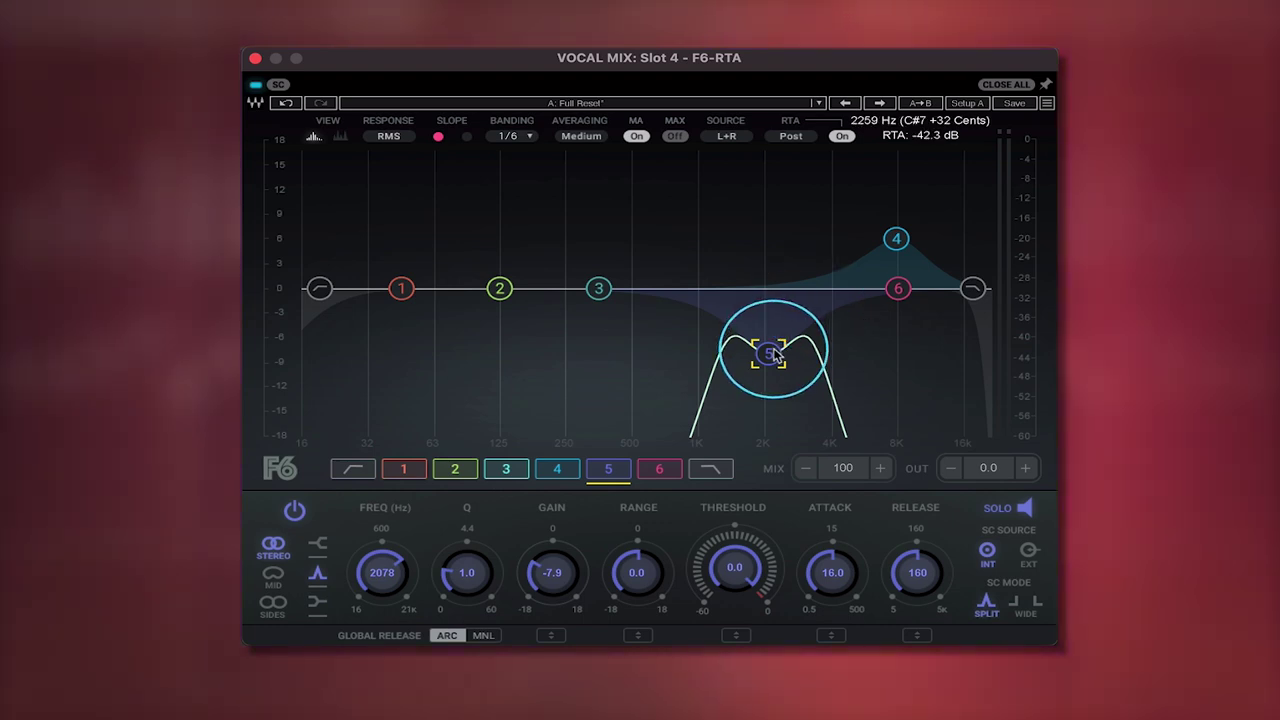
drag(770, 353, 775, 290)
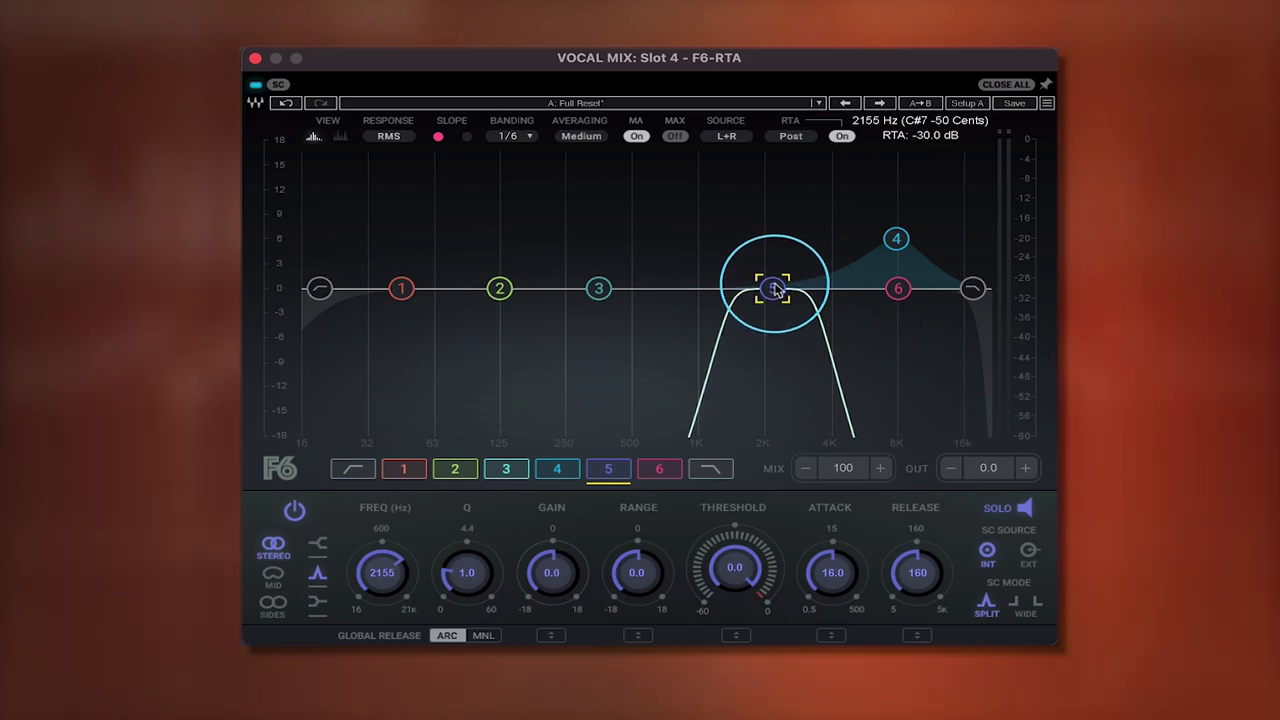
click(1032, 516)
Experiment with band 5's threshold, range and gain while soloed, then turn solo off
drag(722, 548, 668, 580)
drag(740, 625, 749, 700)
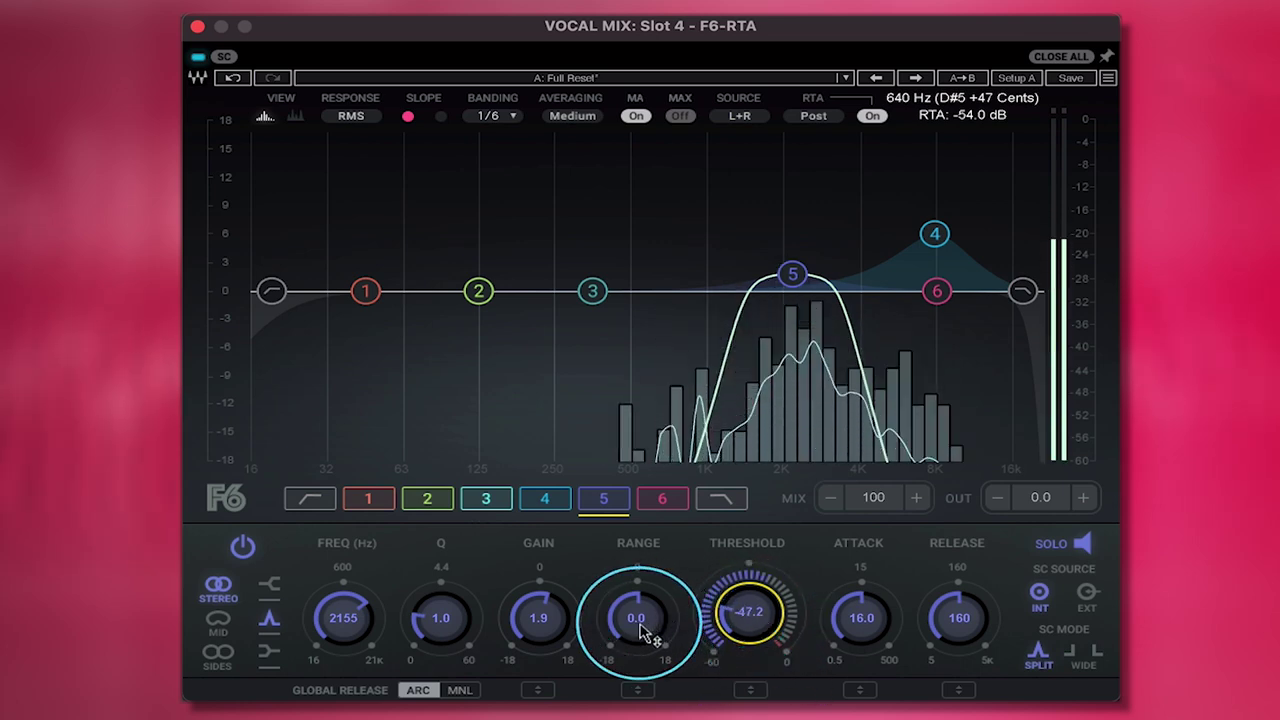
drag(648, 630, 690, 430)
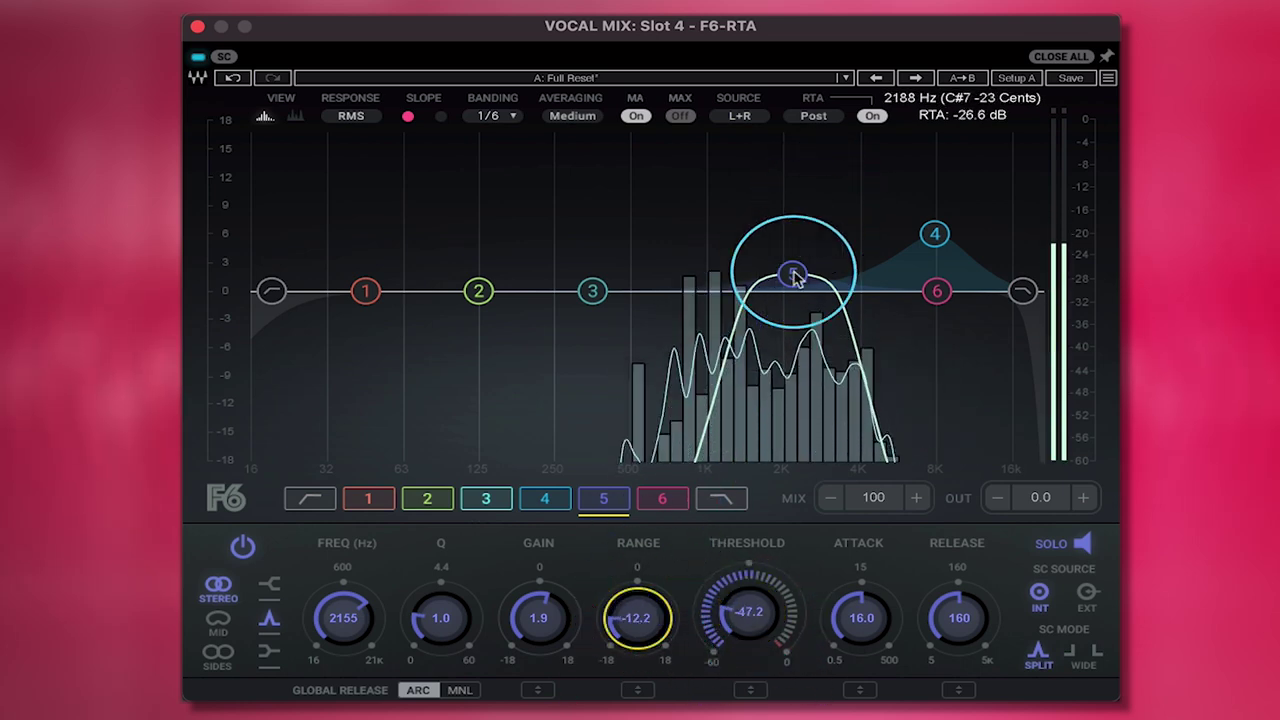
drag(795, 278, 791, 214)
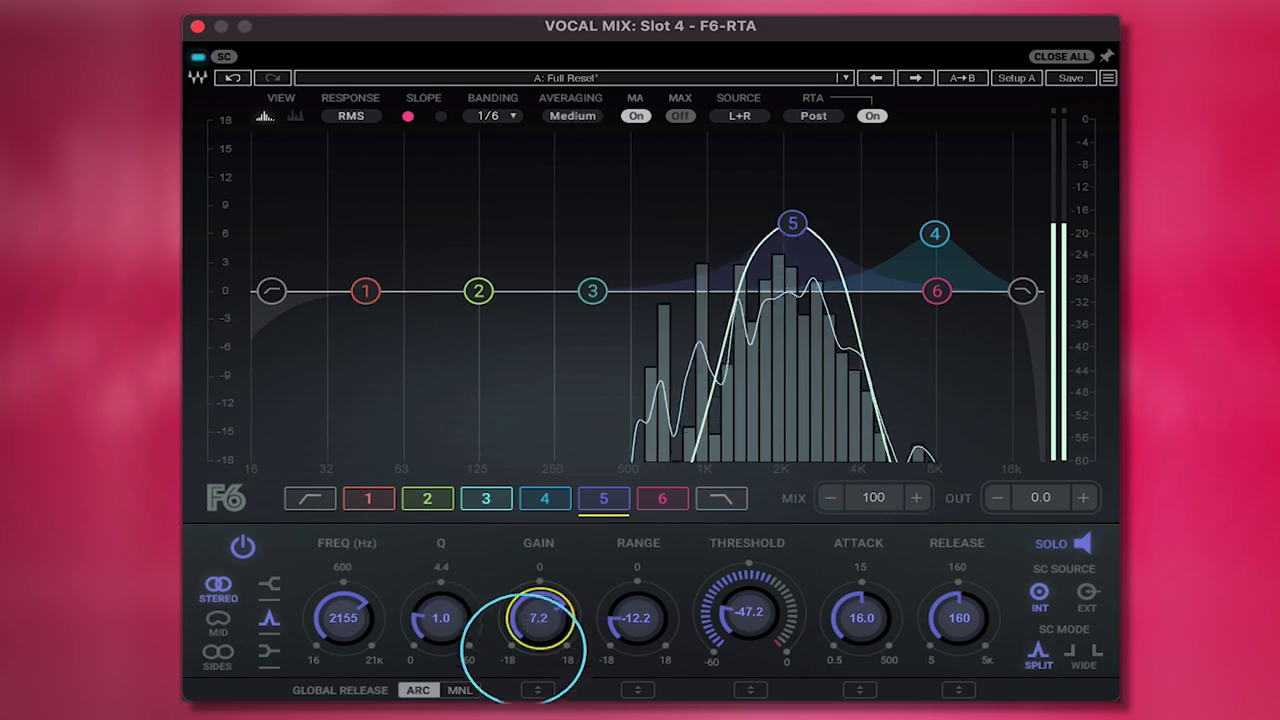
drag(522, 648, 531, 614)
drag(634, 614, 686, 400)
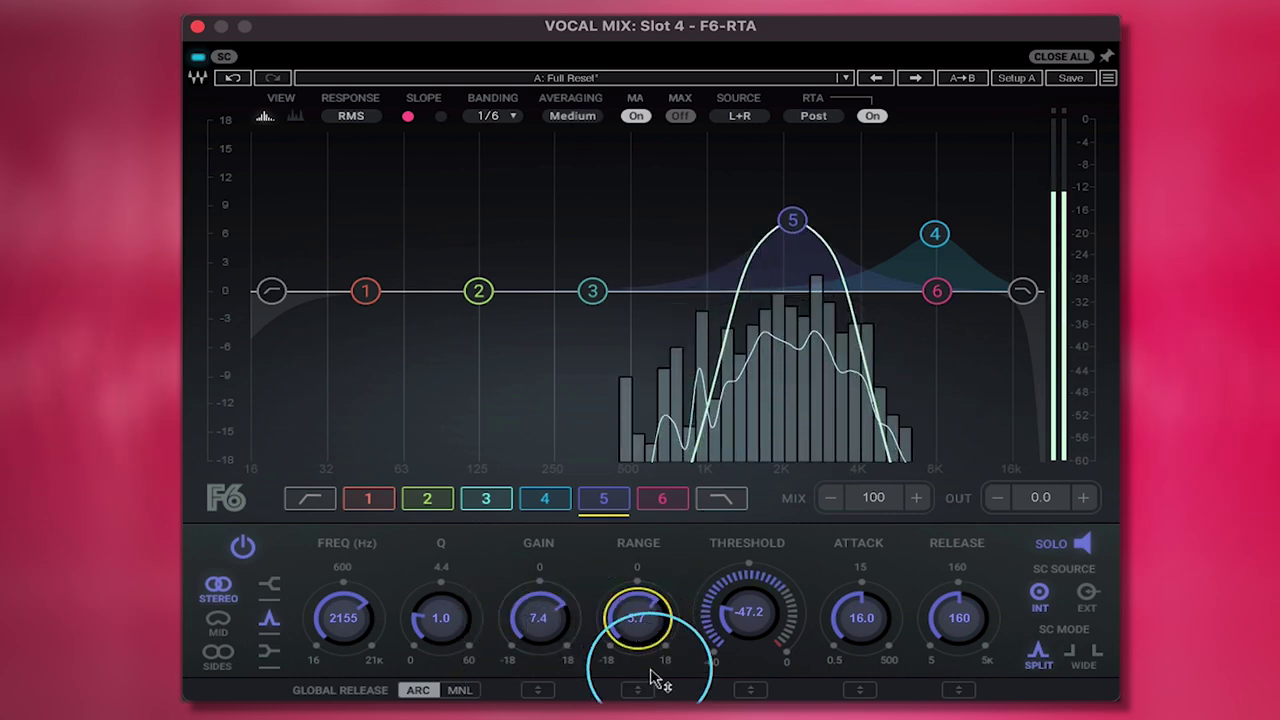
drag(749, 612, 812, 355)
drag(886, 199, 755, 692)
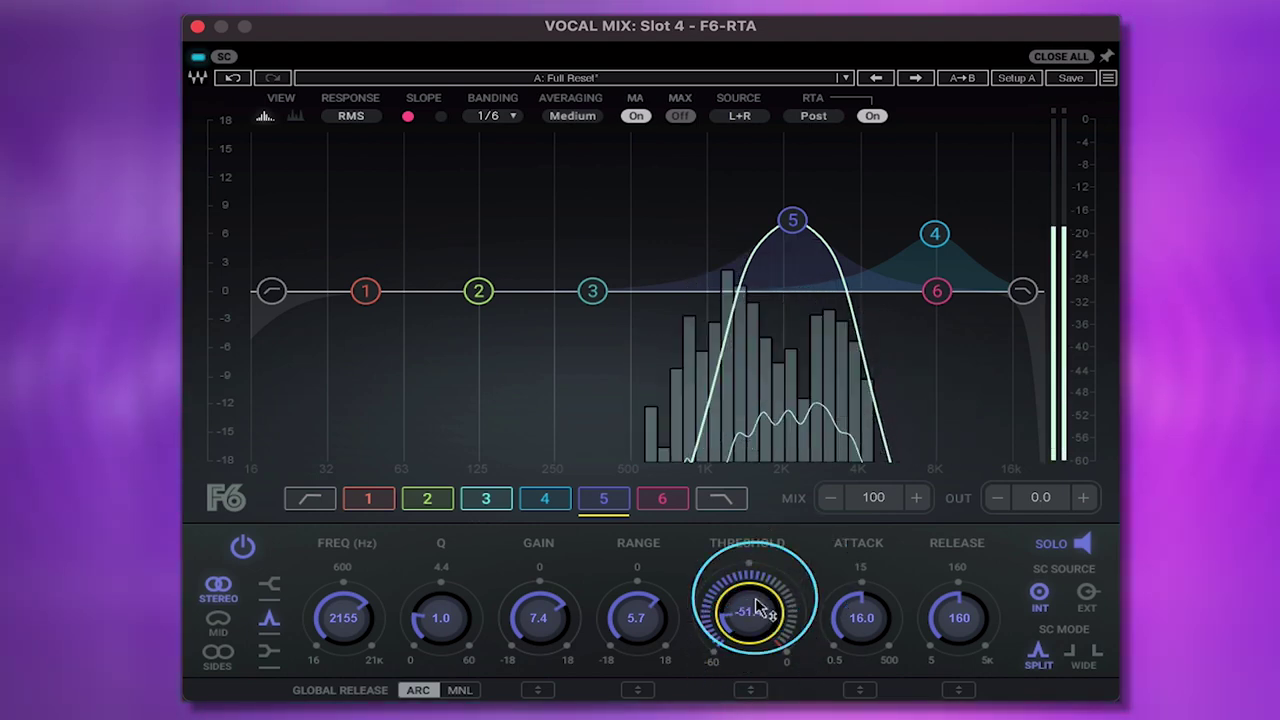
click(1082, 543)
click(789, 617)
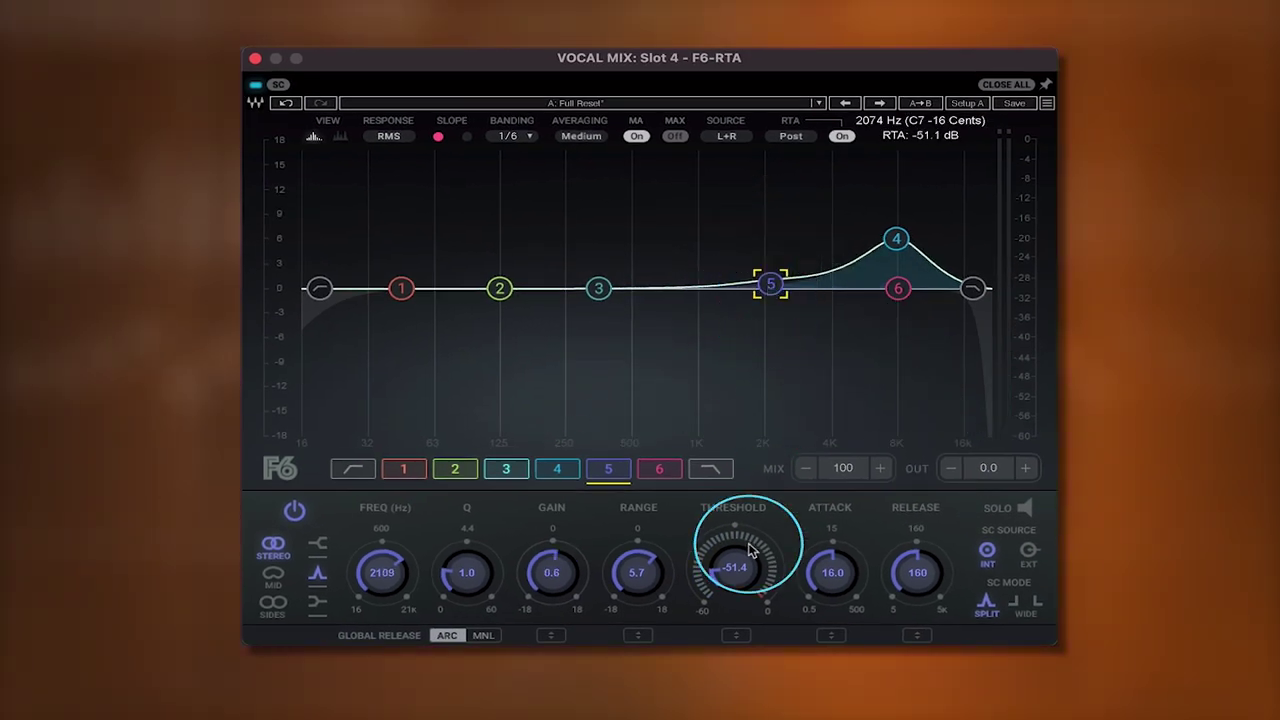
Set band 5 near 2.1 kHz with threshold -36.9, gain near 0 dB and range about -5.1
drag(752, 550, 734, 569)
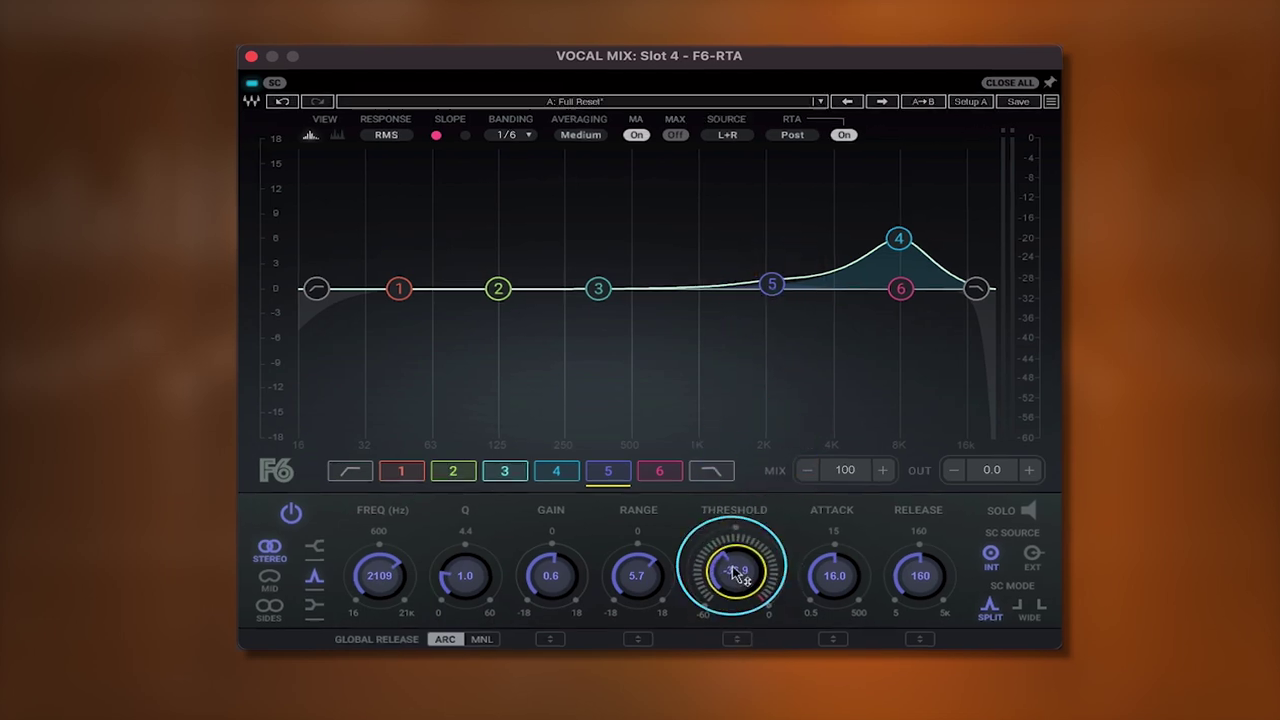
click(633, 582)
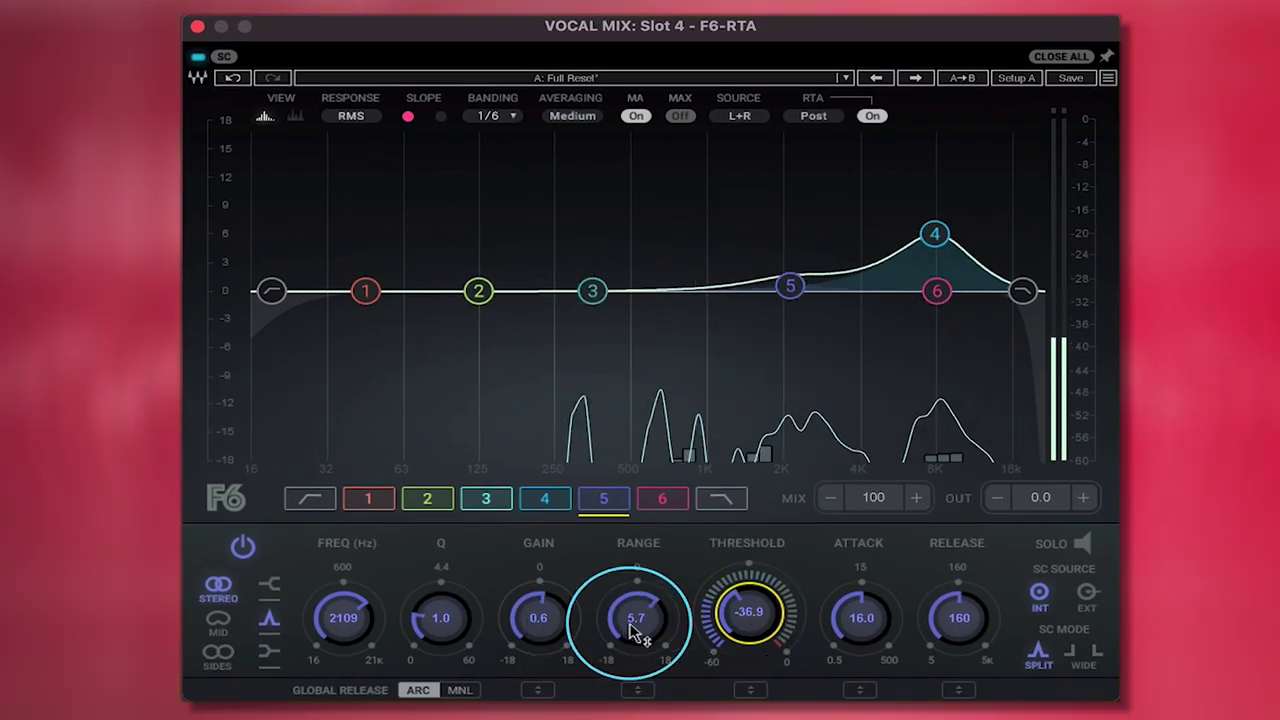
click(763, 233)
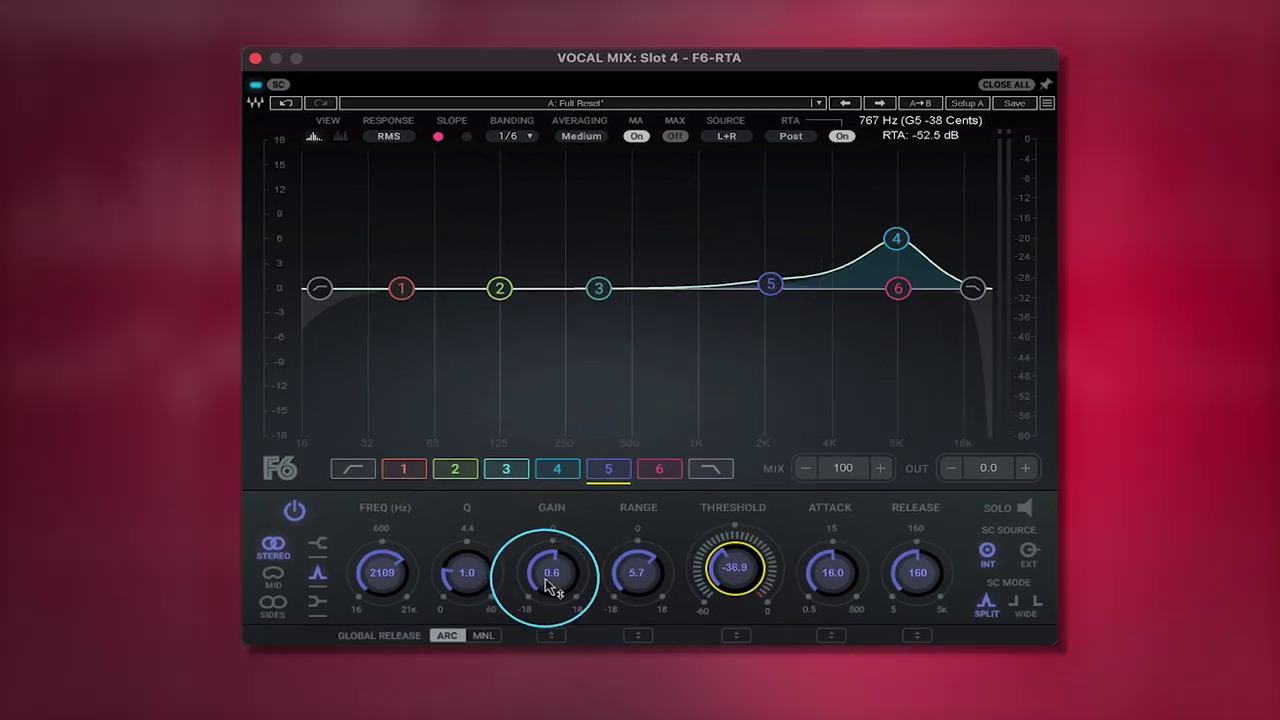
drag(551, 587, 548, 582)
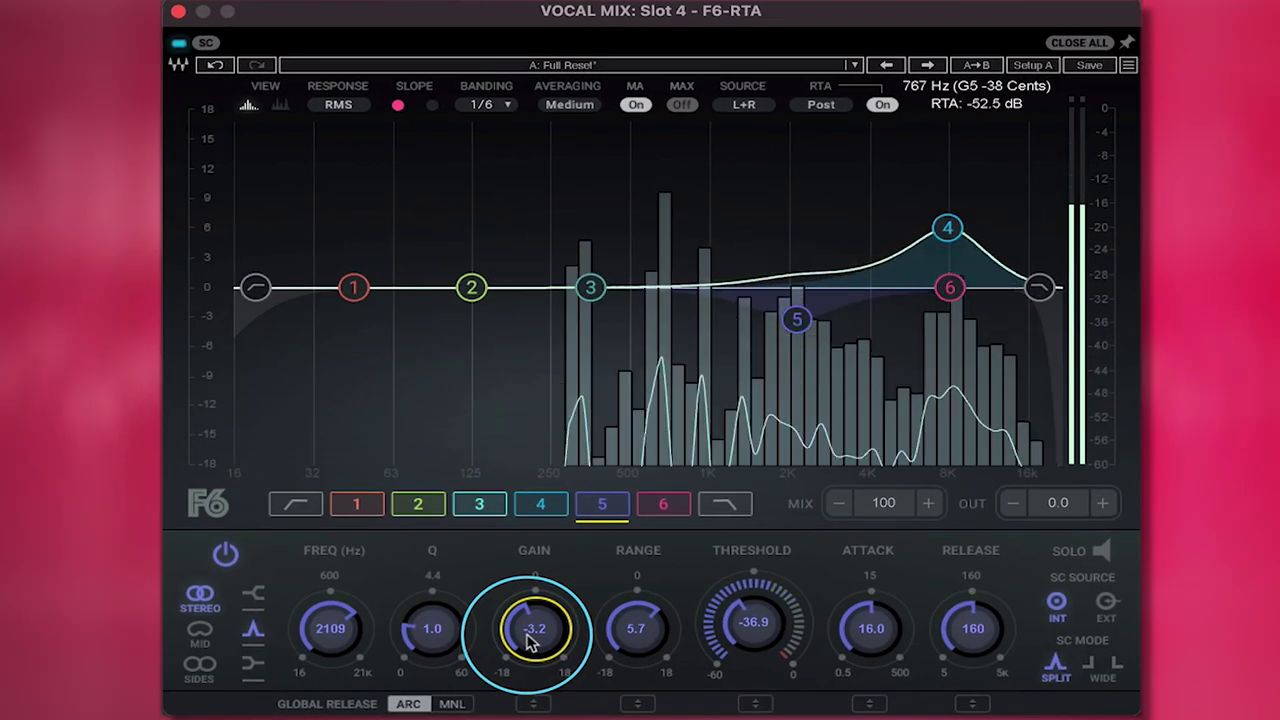
drag(643, 629, 640, 650)
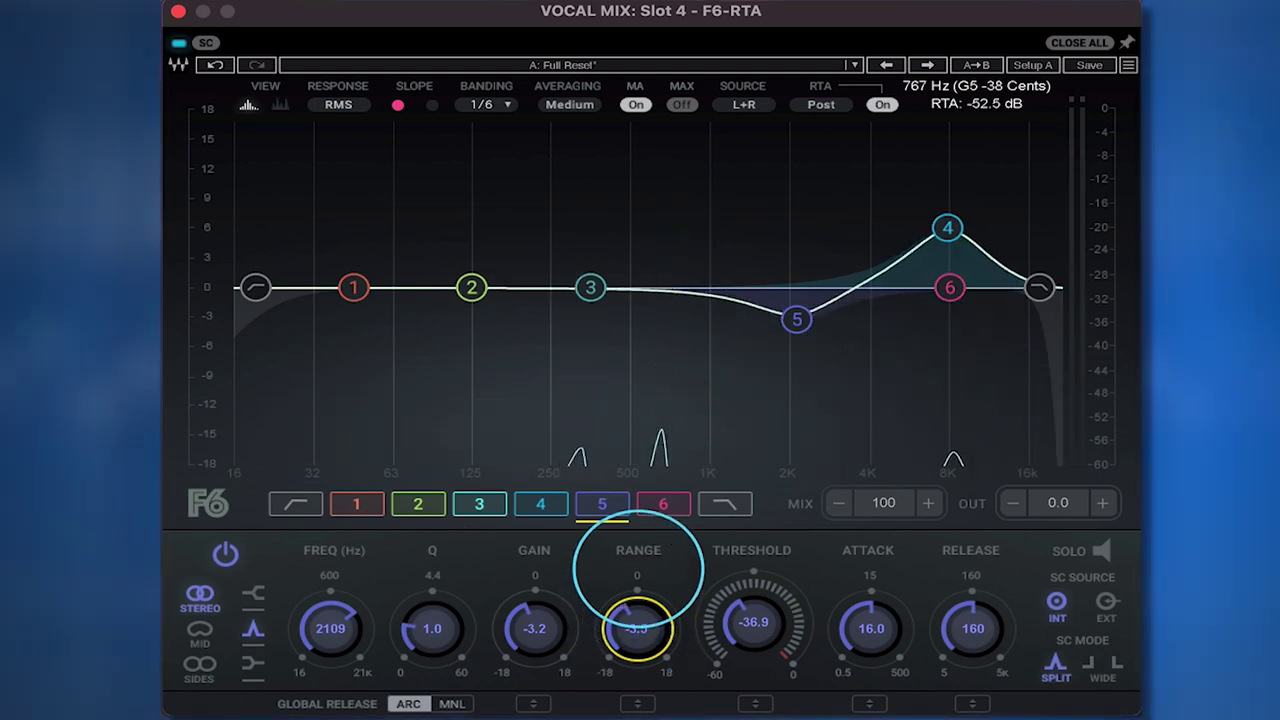
drag(797, 320, 800, 300)
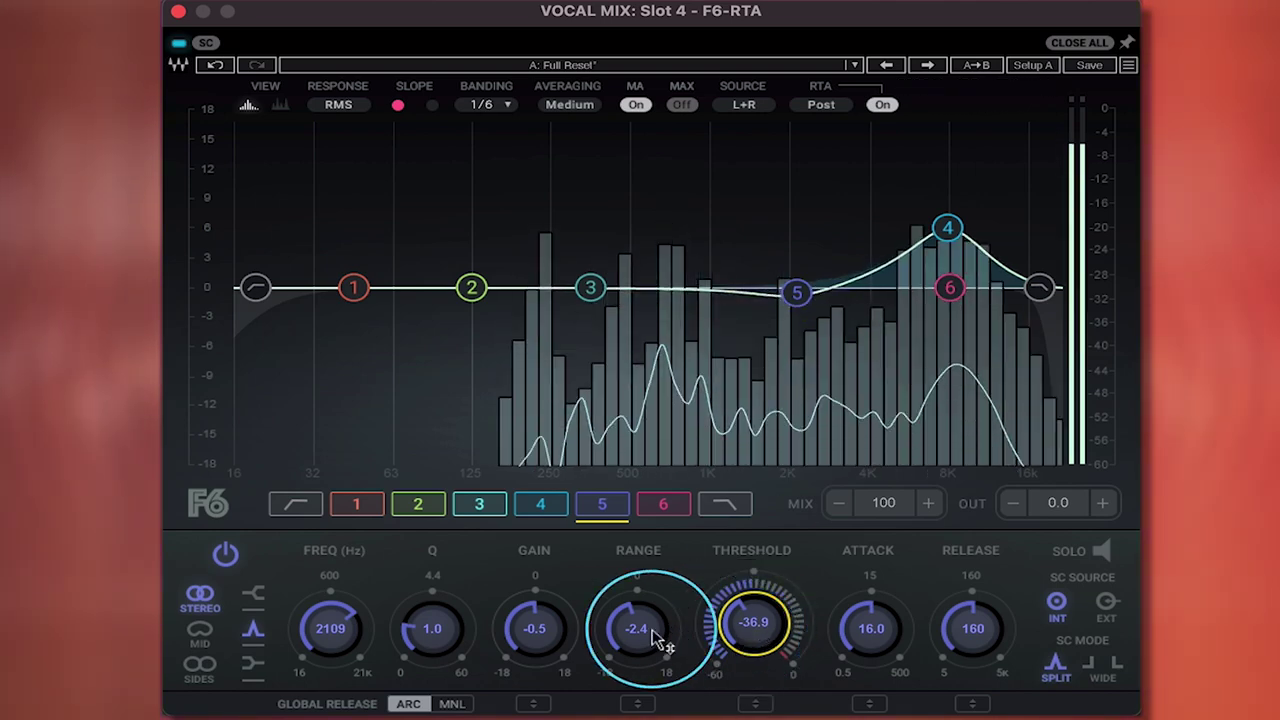
drag(636, 628, 640, 719)
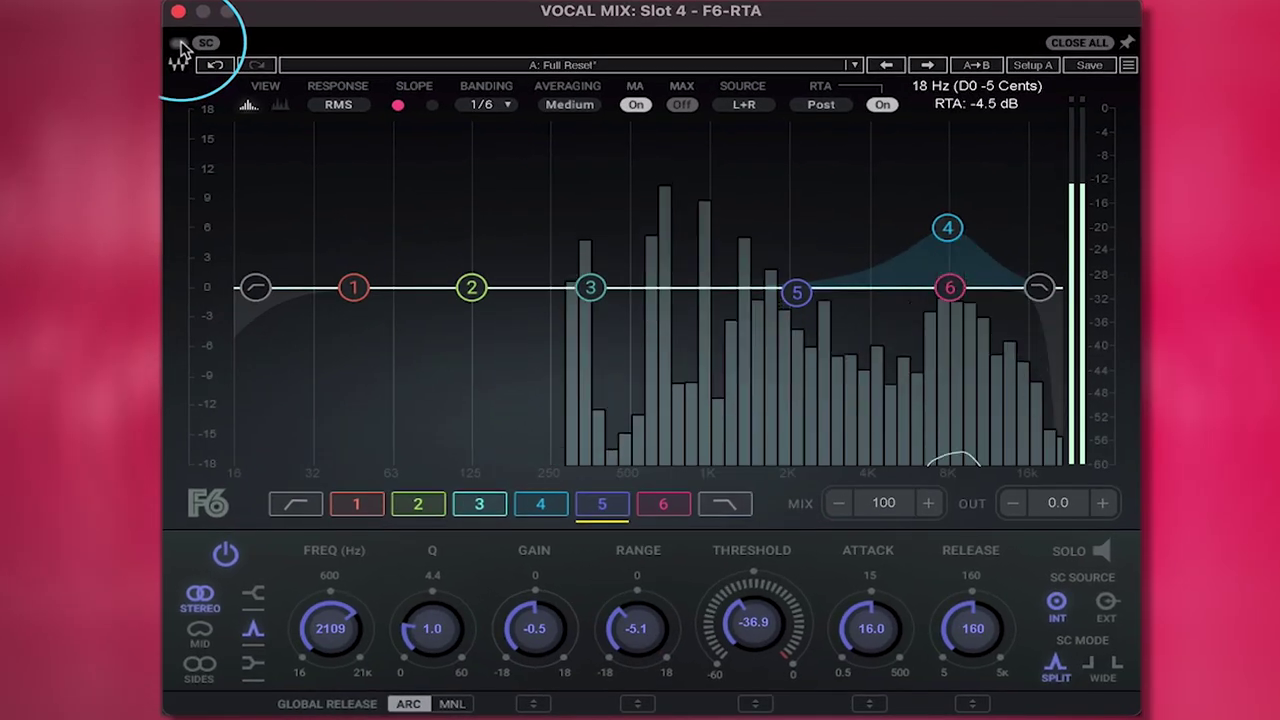
Set H-Delay to 1/8 ping-pong echoes at 150 BPM with a wet mix around 11
click(179, 45)
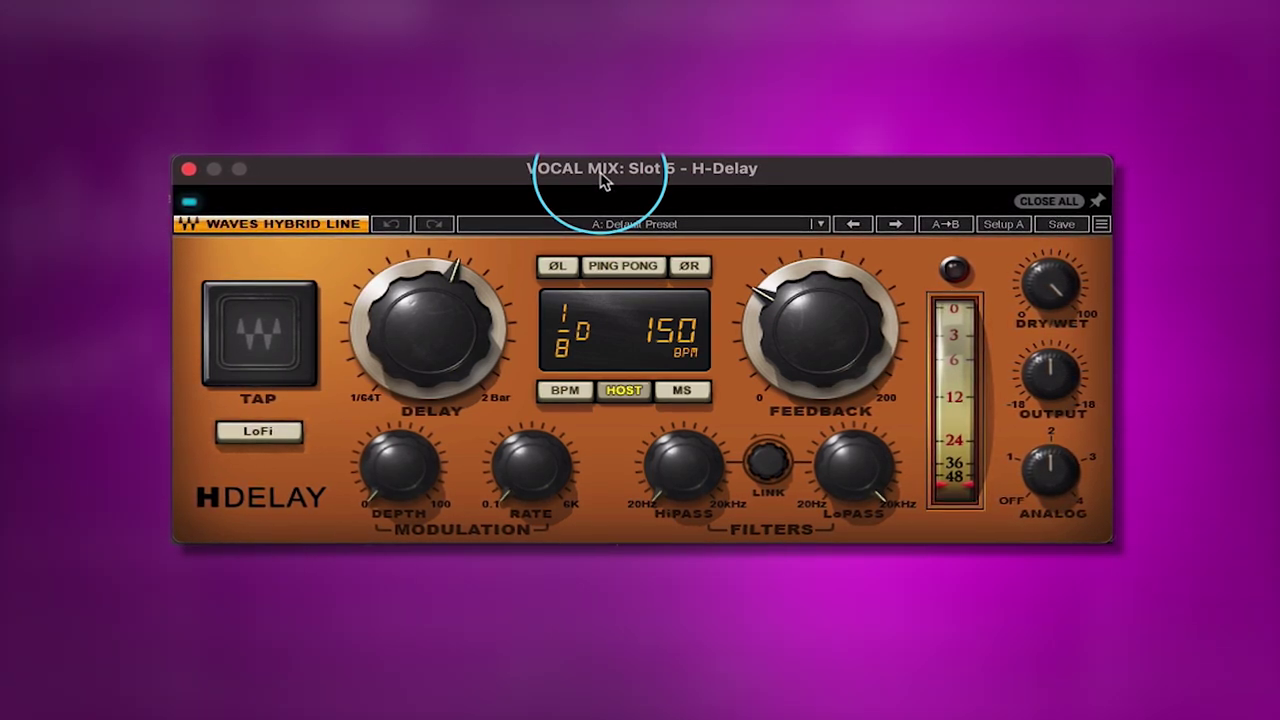
drag(400, 328, 405, 338)
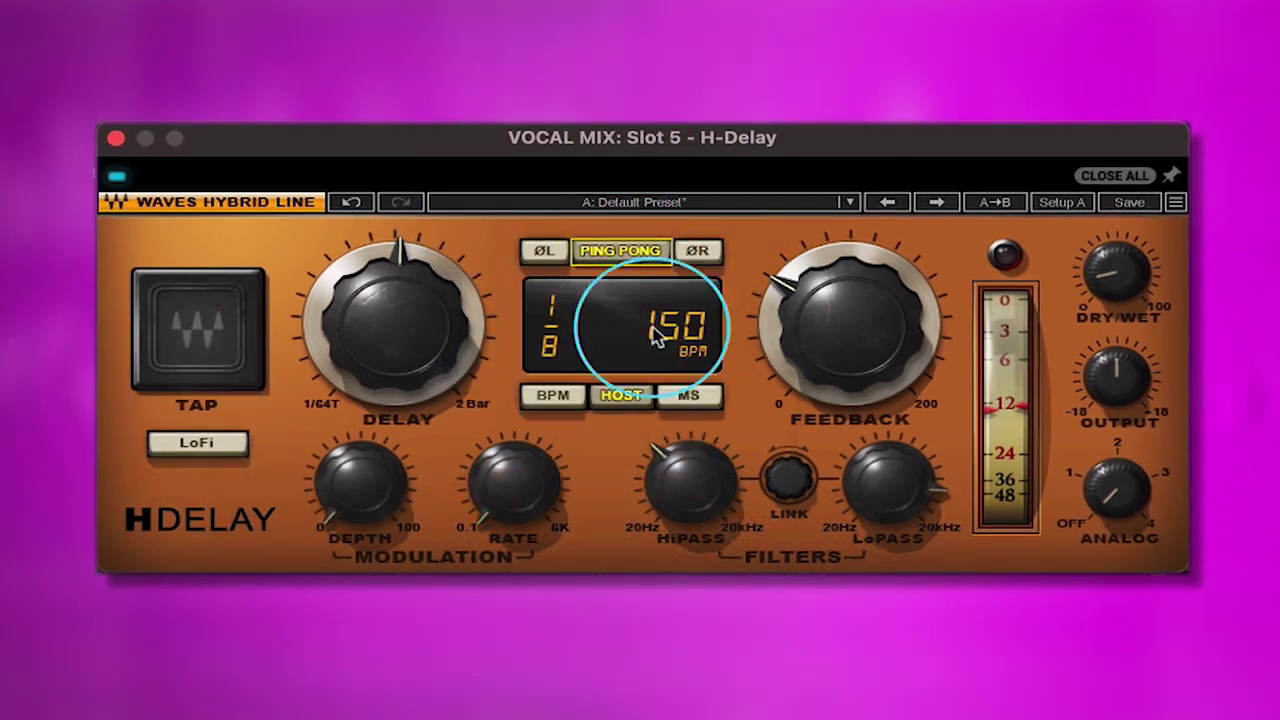
mouse_move(1117, 270)
mouse_down()
mouse_move(1128, 177)
mouse_move(1158, 100)
mouse_move(1114, 274)
mouse_up()
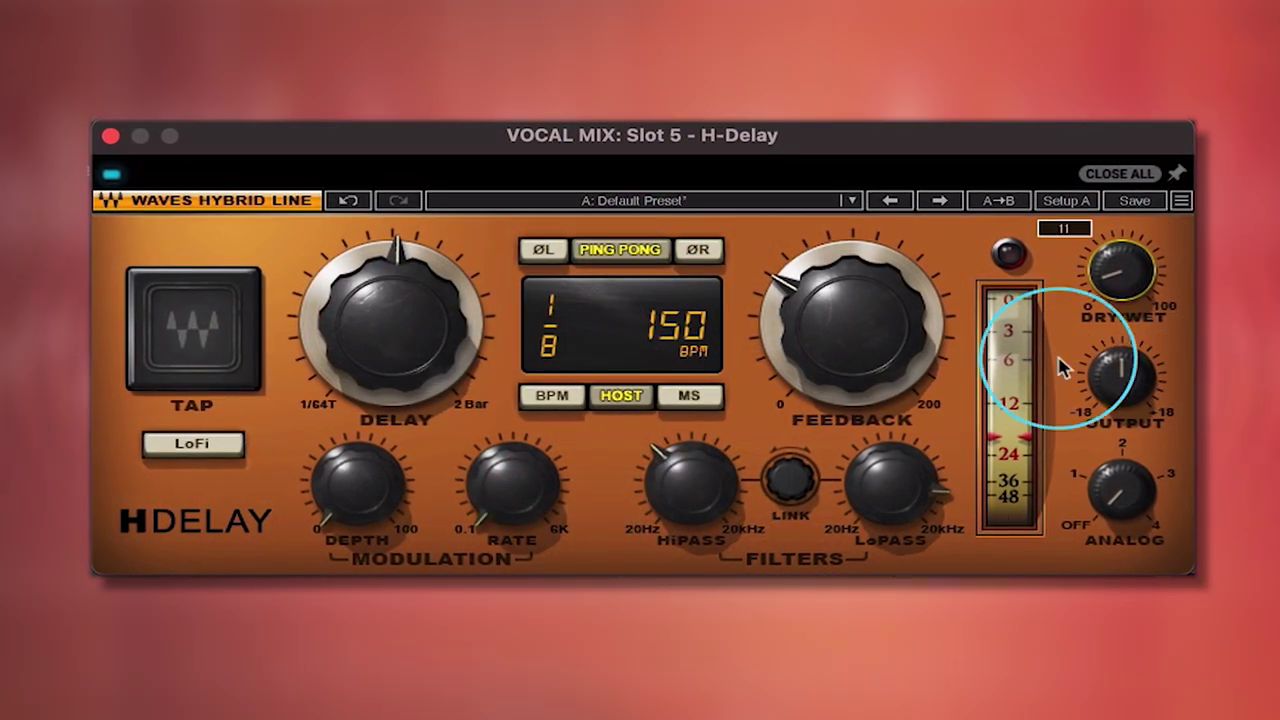
click(891, 487)
Shorten the H-Delay echo to dotted 1/64 and settle the wet mix at 15
drag(394, 334, 394, 457)
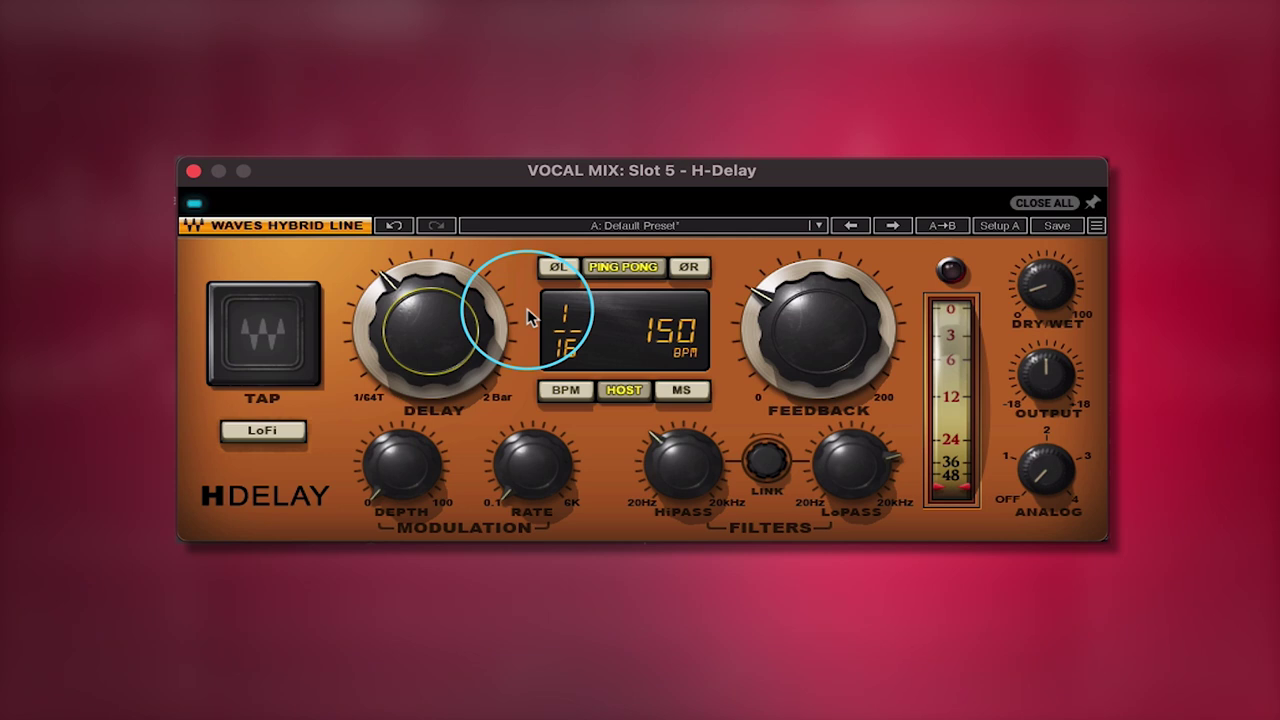
drag(434, 329, 473, 457)
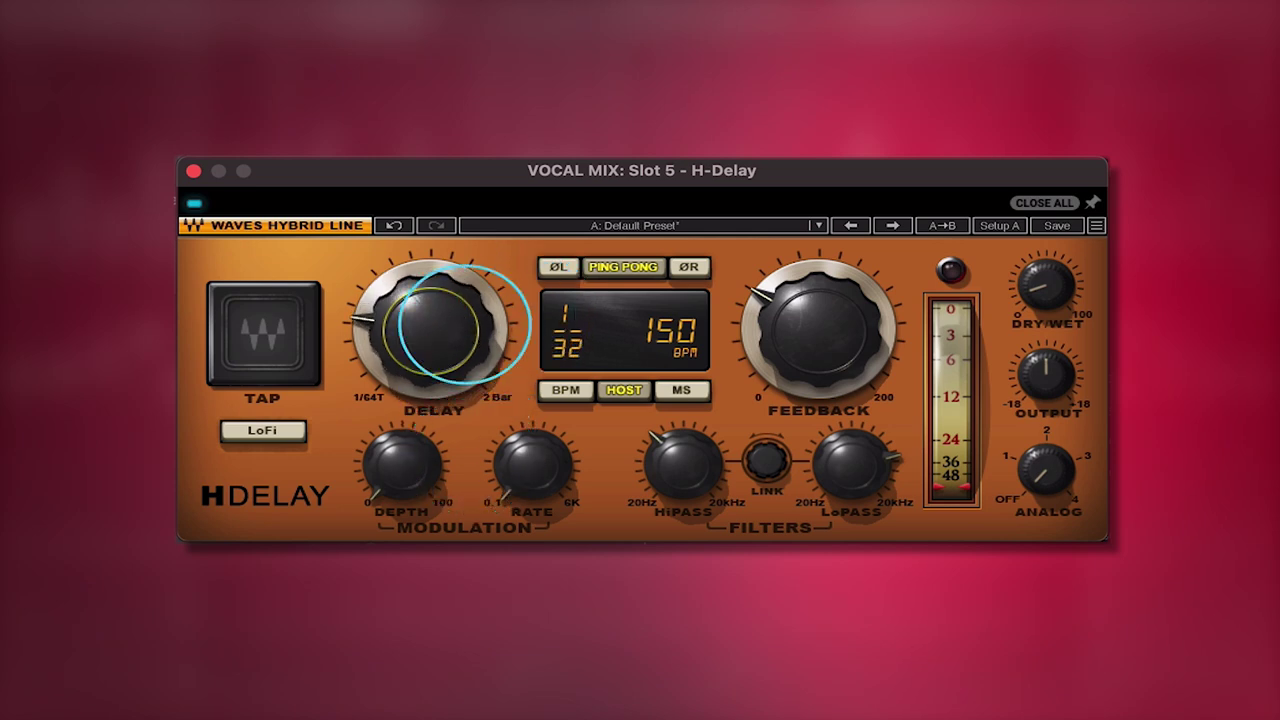
drag(465, 324, 487, 422)
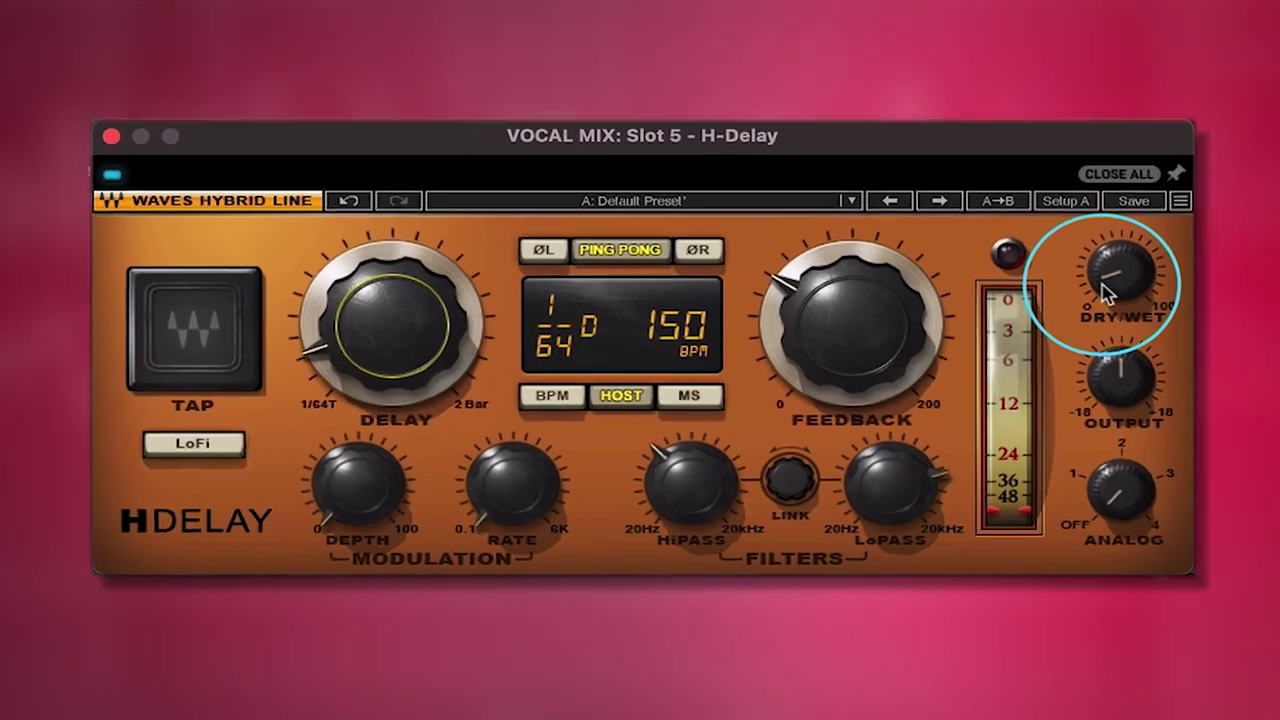
click(1046, 285)
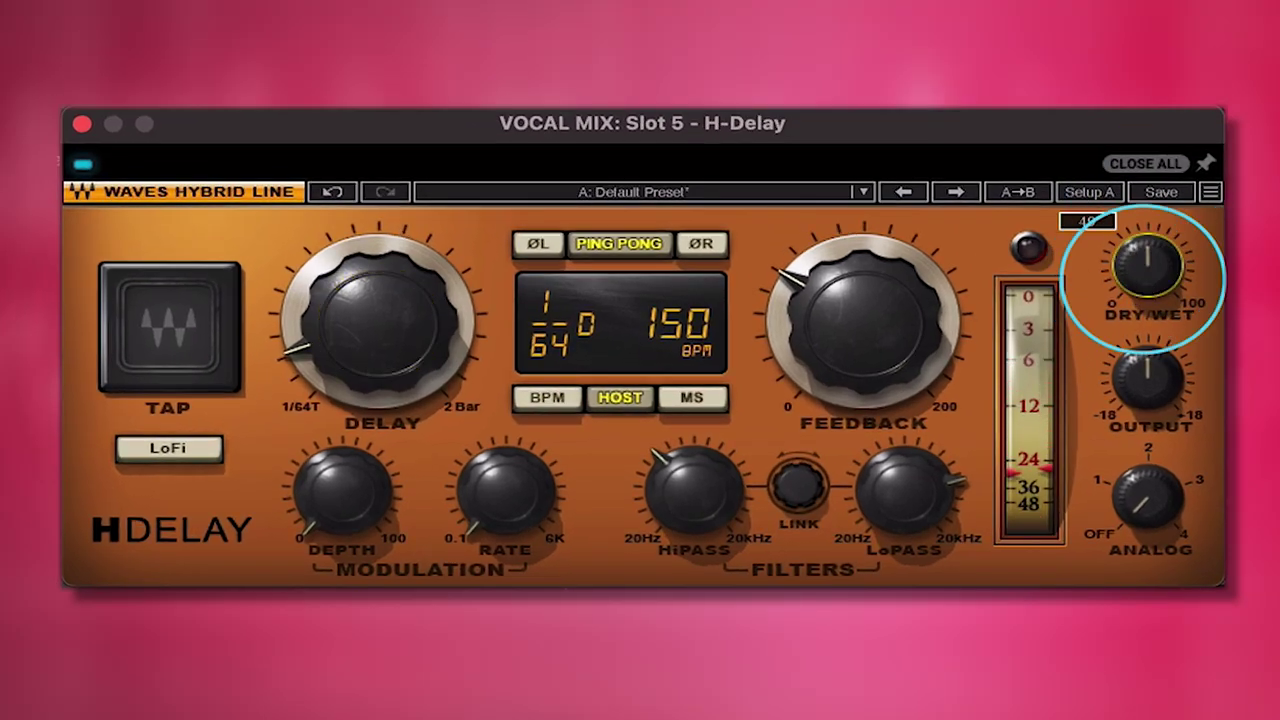
drag(1148, 300, 1150, 326)
drag(1148, 278, 1148, 278)
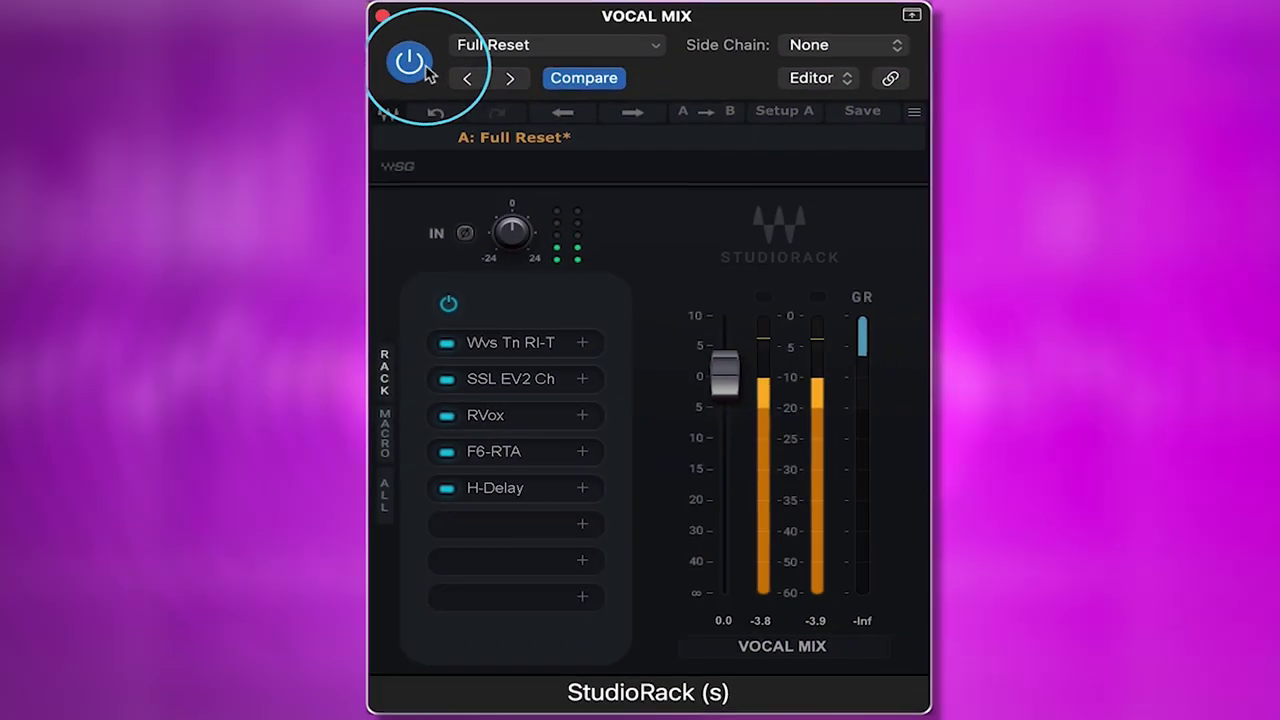
Bypass the whole StudioRack, then re-enable it to compare dry and processed vocal
click(420, 64)
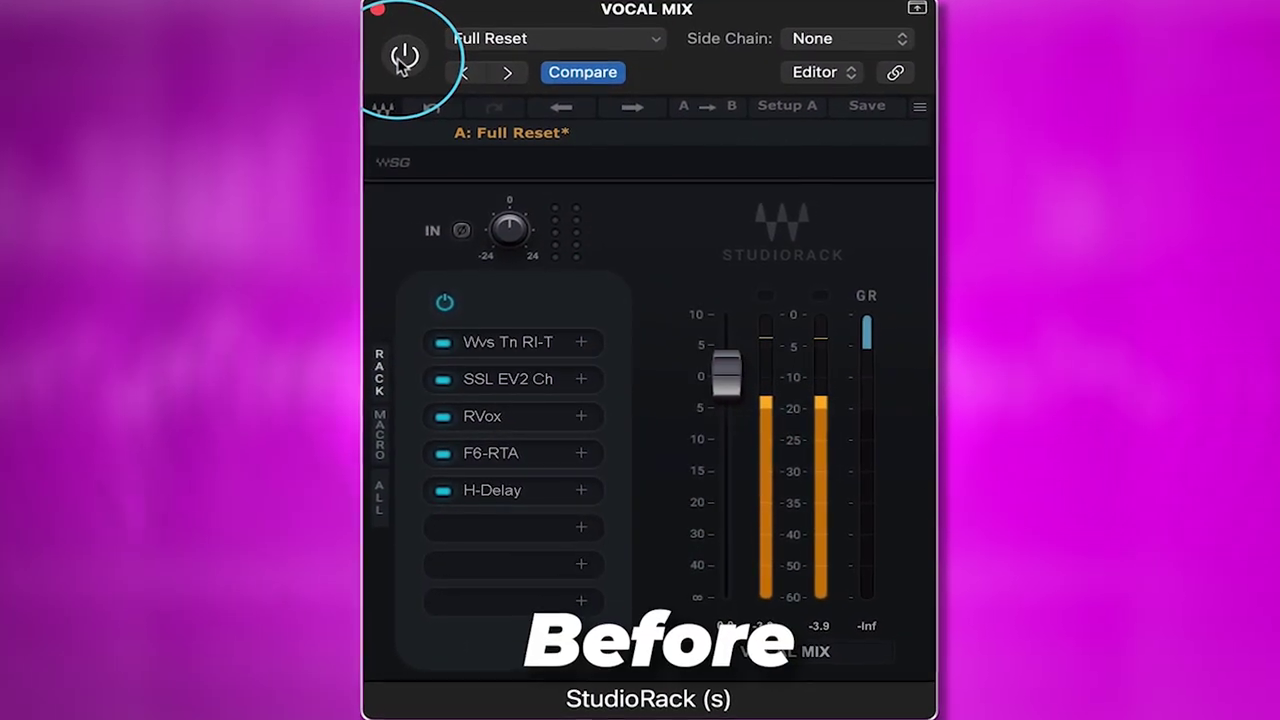
click(402, 57)
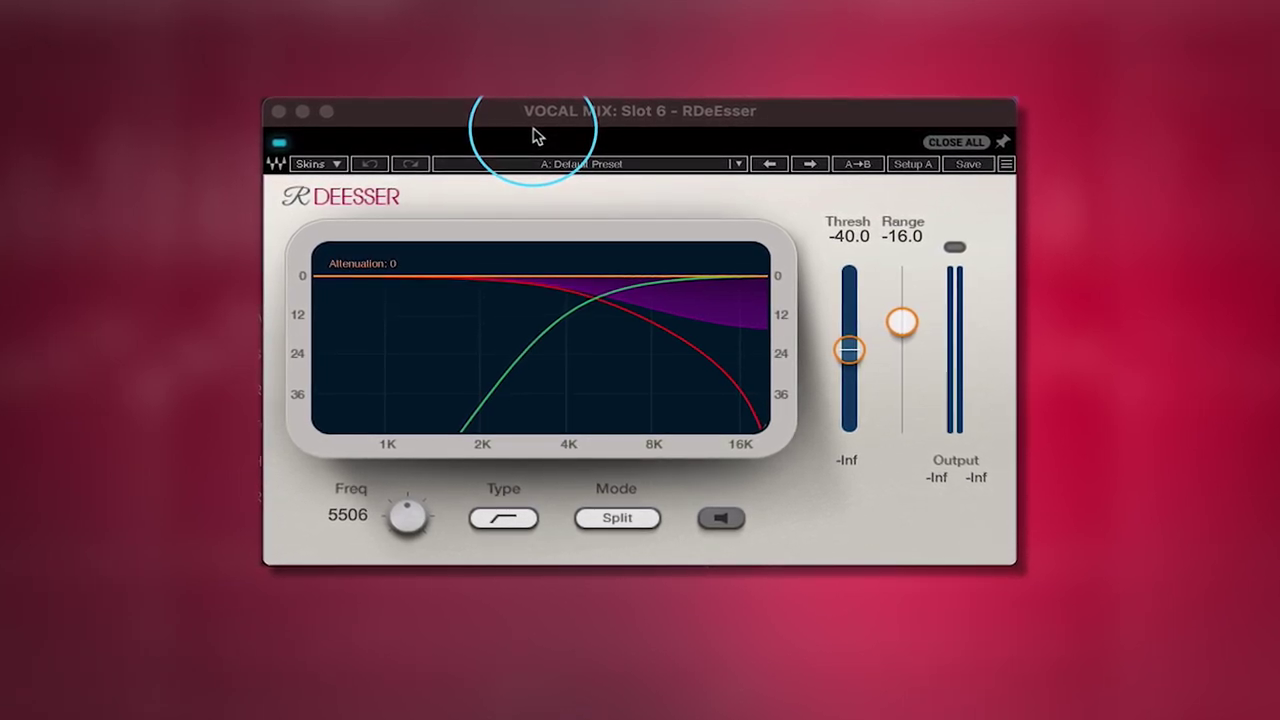
Switch RDeEsser detection to band-pass and sweep the threshold through its range
click(598, 126)
click(502, 518)
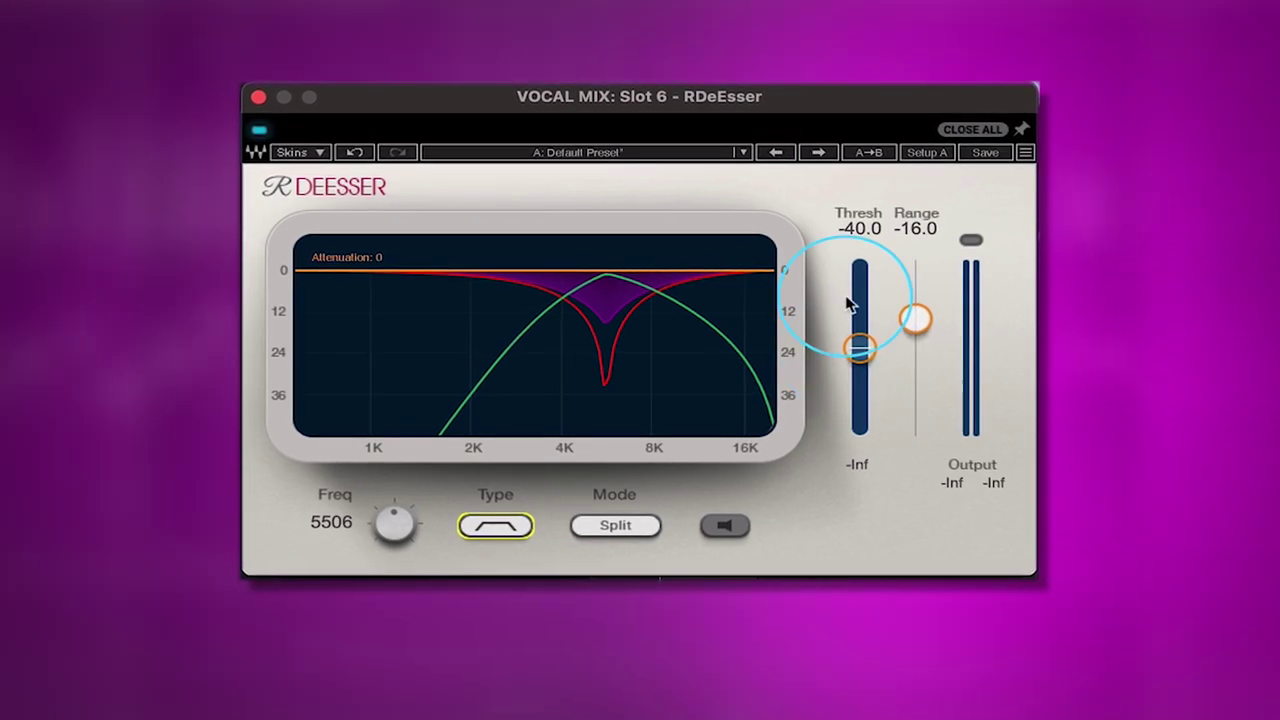
mouse_move(858, 345)
mouse_down()
mouse_move(861, 319)
mouse_move(860, 339)
mouse_up()
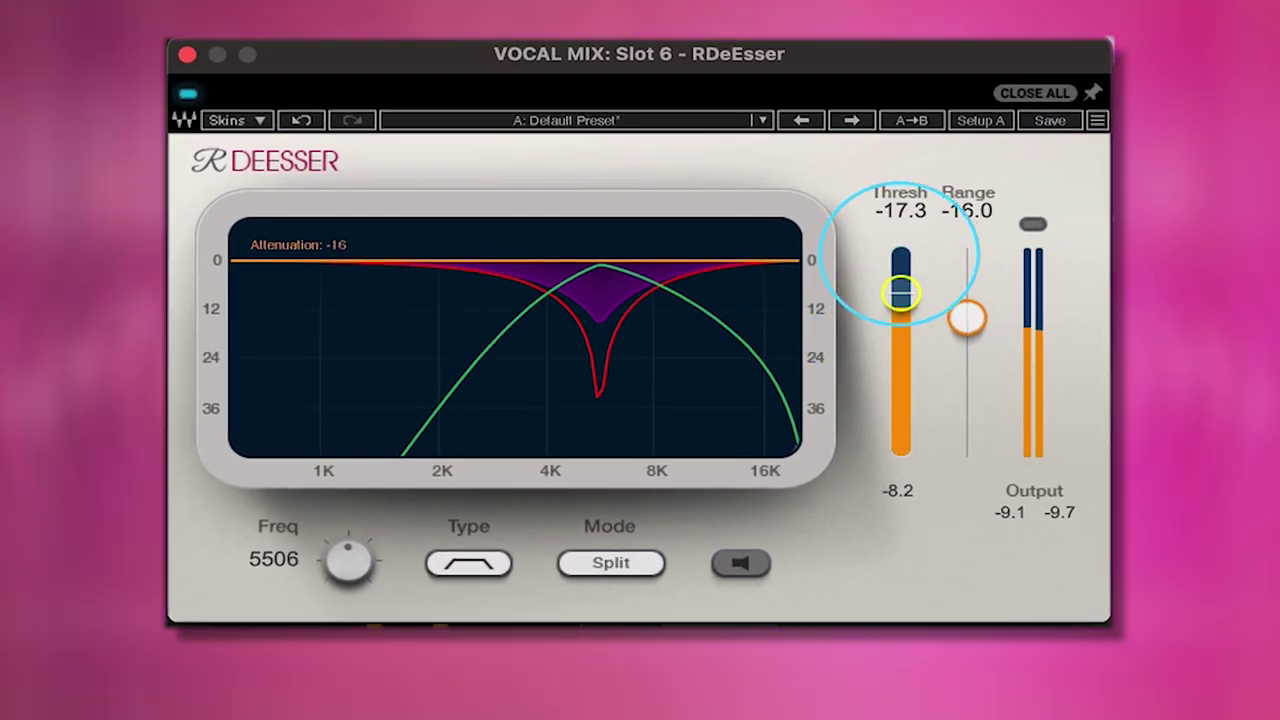
drag(901, 291, 913, 168)
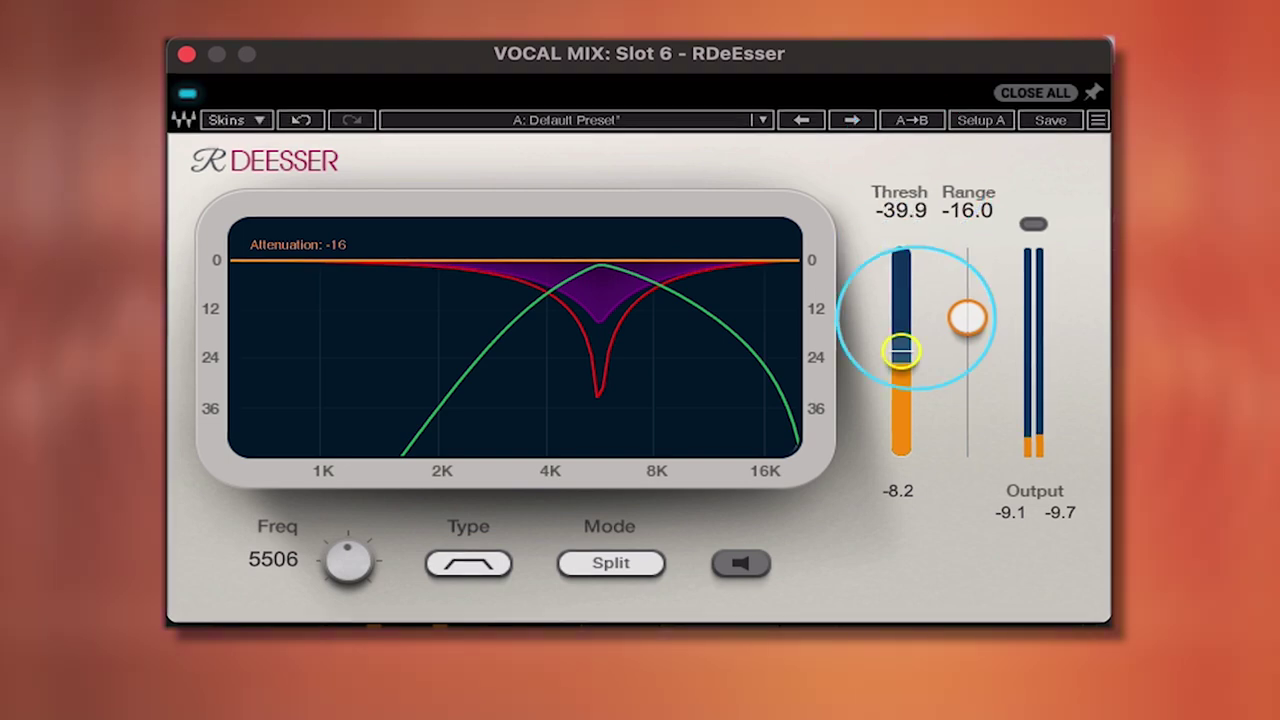
mouse_move(901, 350)
mouse_down()
mouse_move(903, 451)
mouse_move(901, 300)
mouse_move(897, 340)
mouse_up()
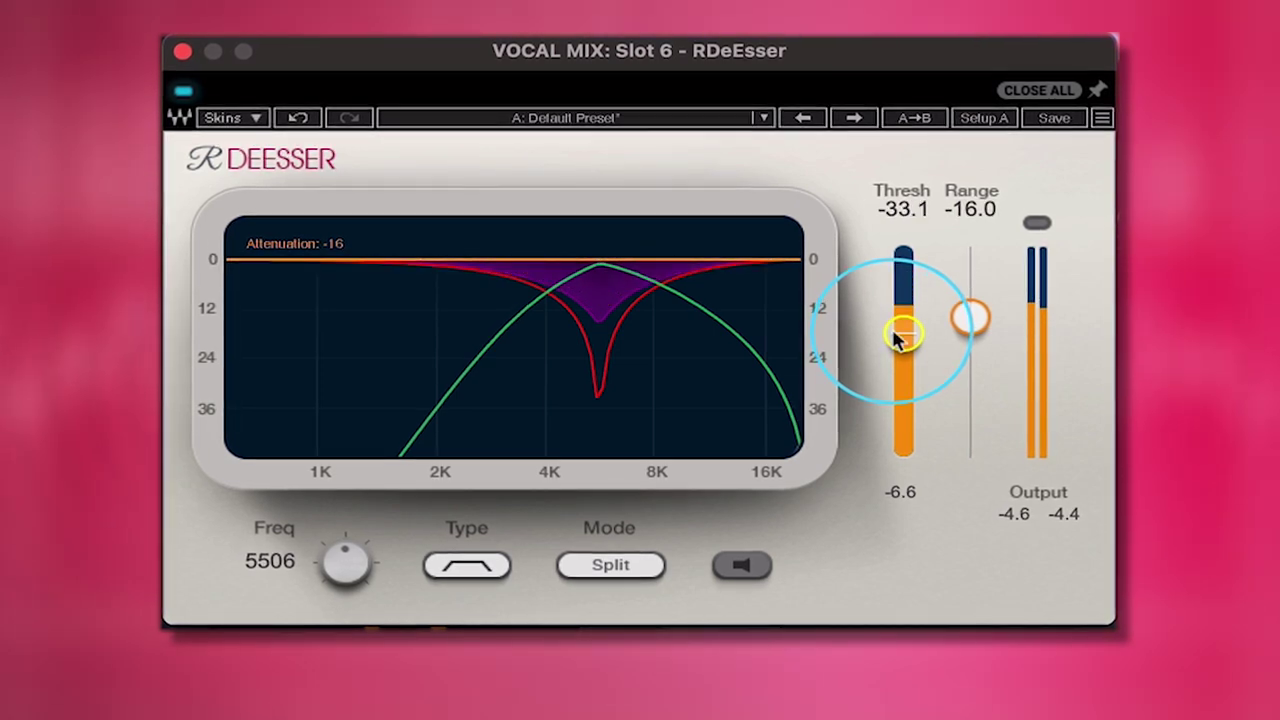
mouse_move(897, 340)
mouse_down()
mouse_move(903, 385)
mouse_move(909, 323)
mouse_move(907, 345)
mouse_up()
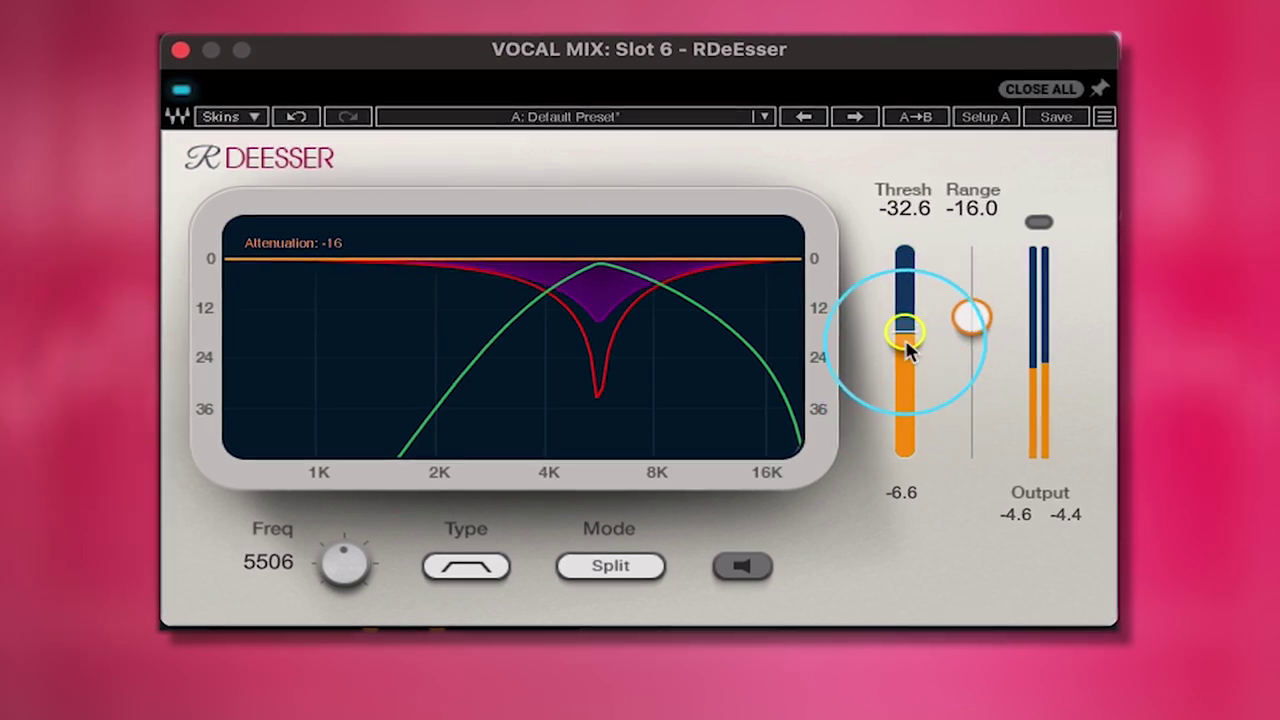
Set the de-essing frequency to 6148 Hz and settle the threshold at -29.6
mouse_move(343, 557)
mouse_down()
mouse_move(343, 520)
mouse_move(364, 490)
mouse_move(343, 457)
mouse_move(343, 566)
mouse_up()
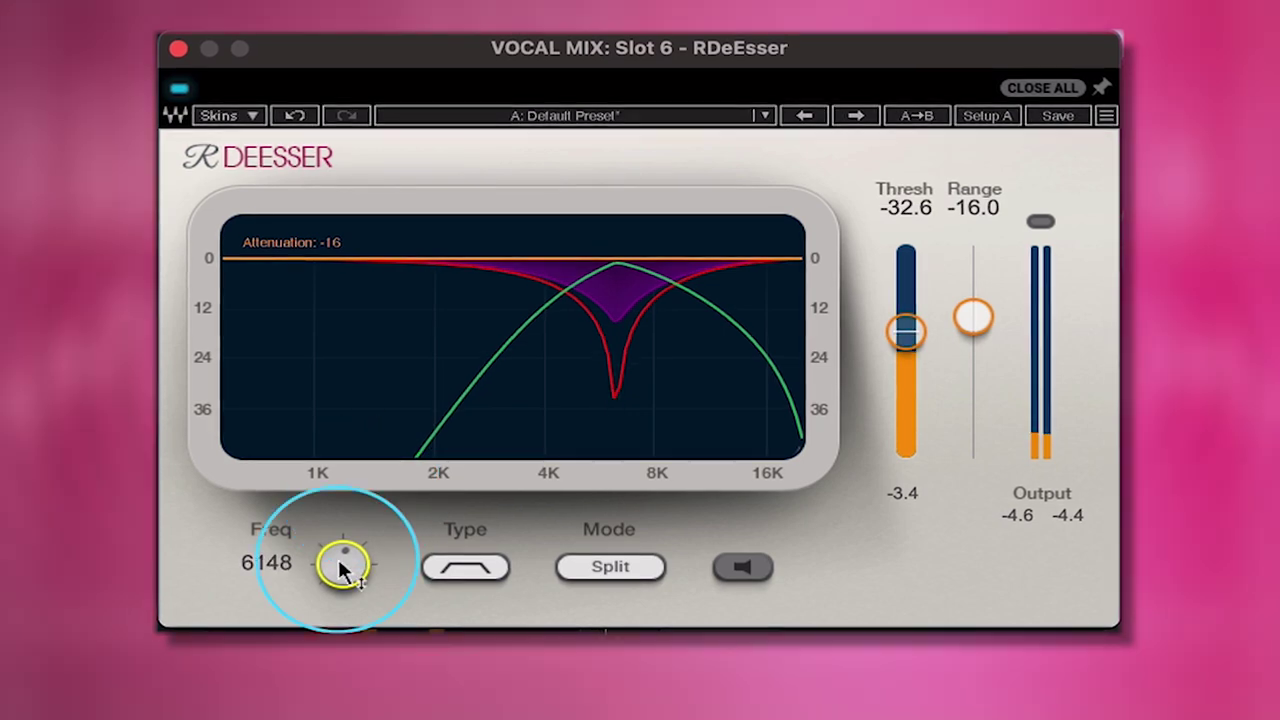
drag(905, 330, 912, 327)
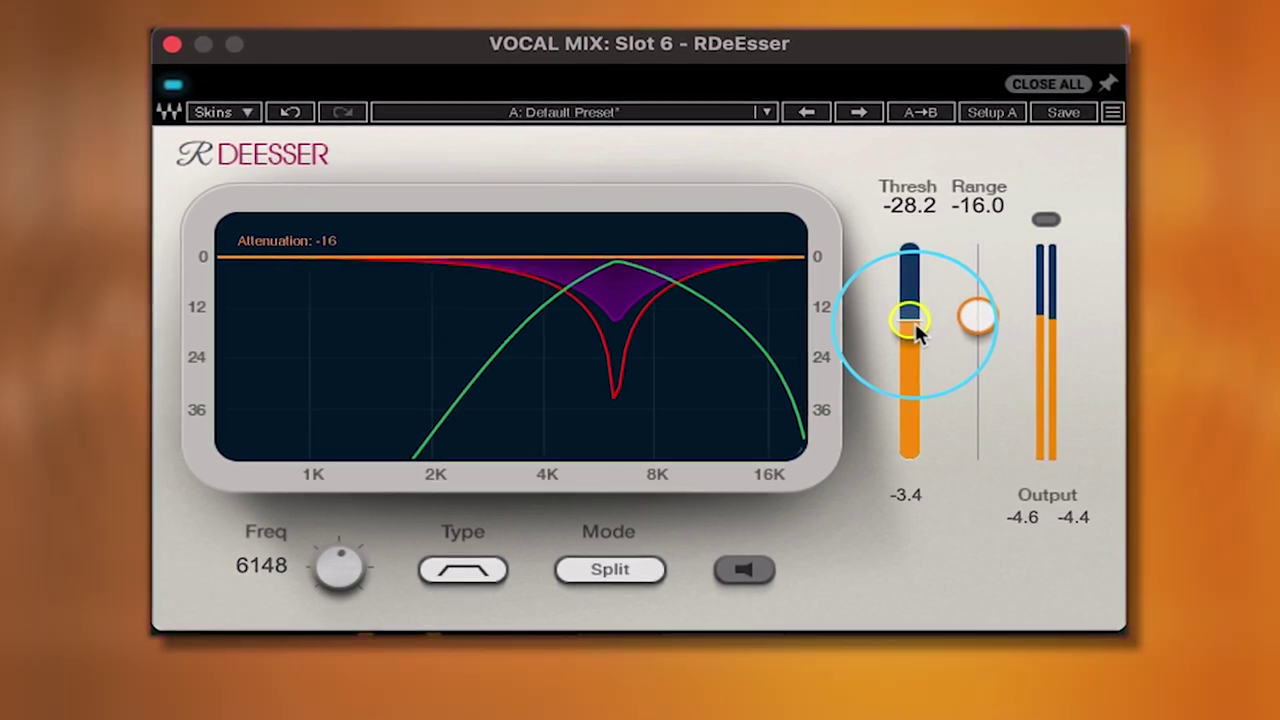
drag(915, 328, 916, 332)
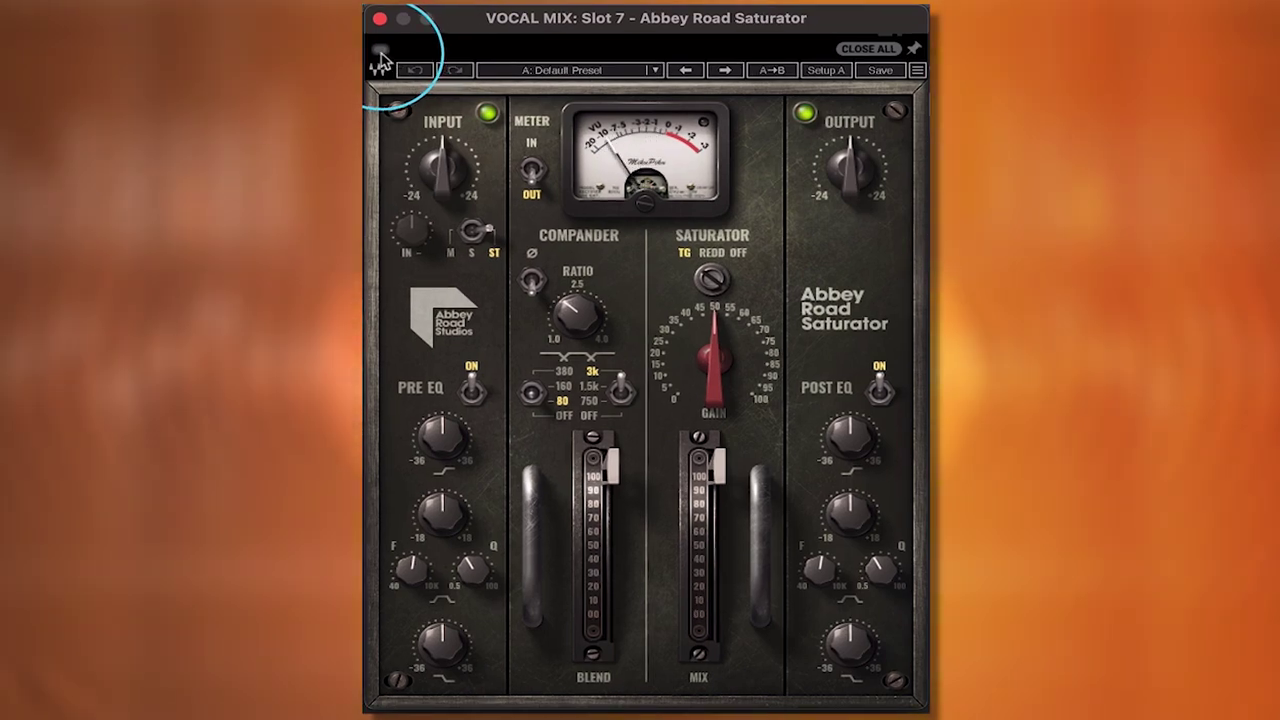
Switch the Abbey Road Saturator on and load the Artist > Vocal Enhance preset
click(381, 52)
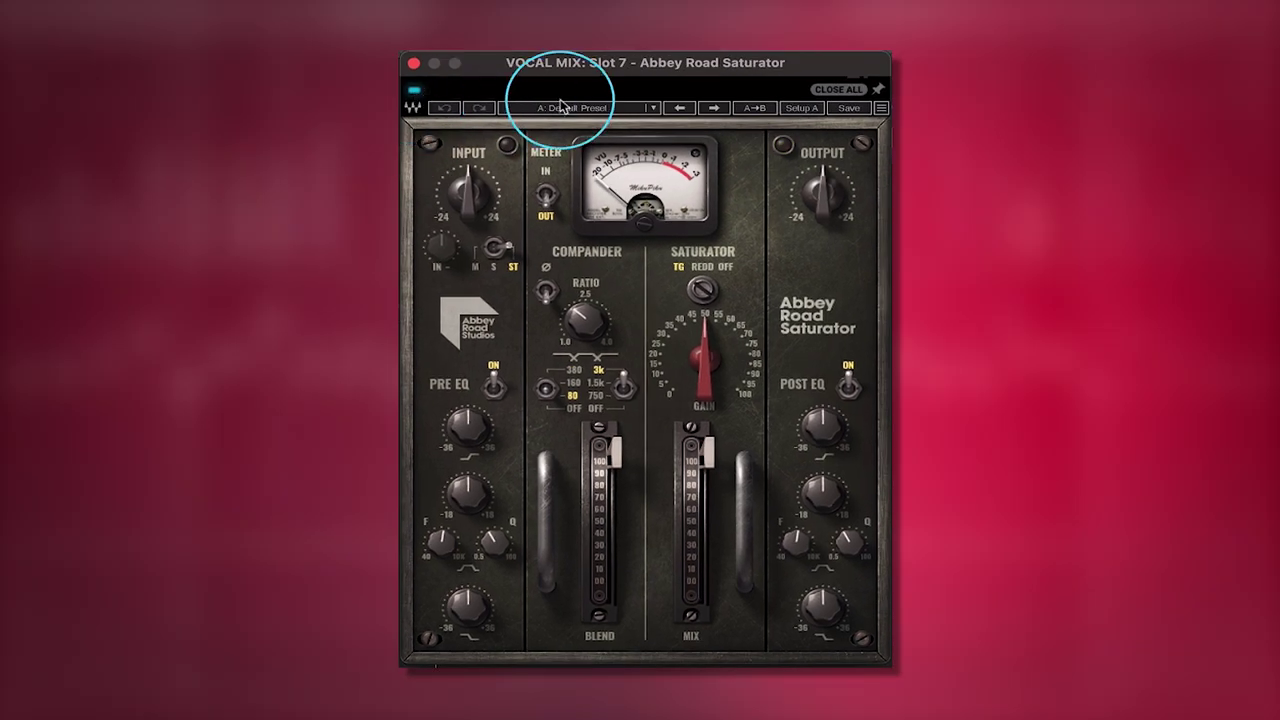
click(568, 108)
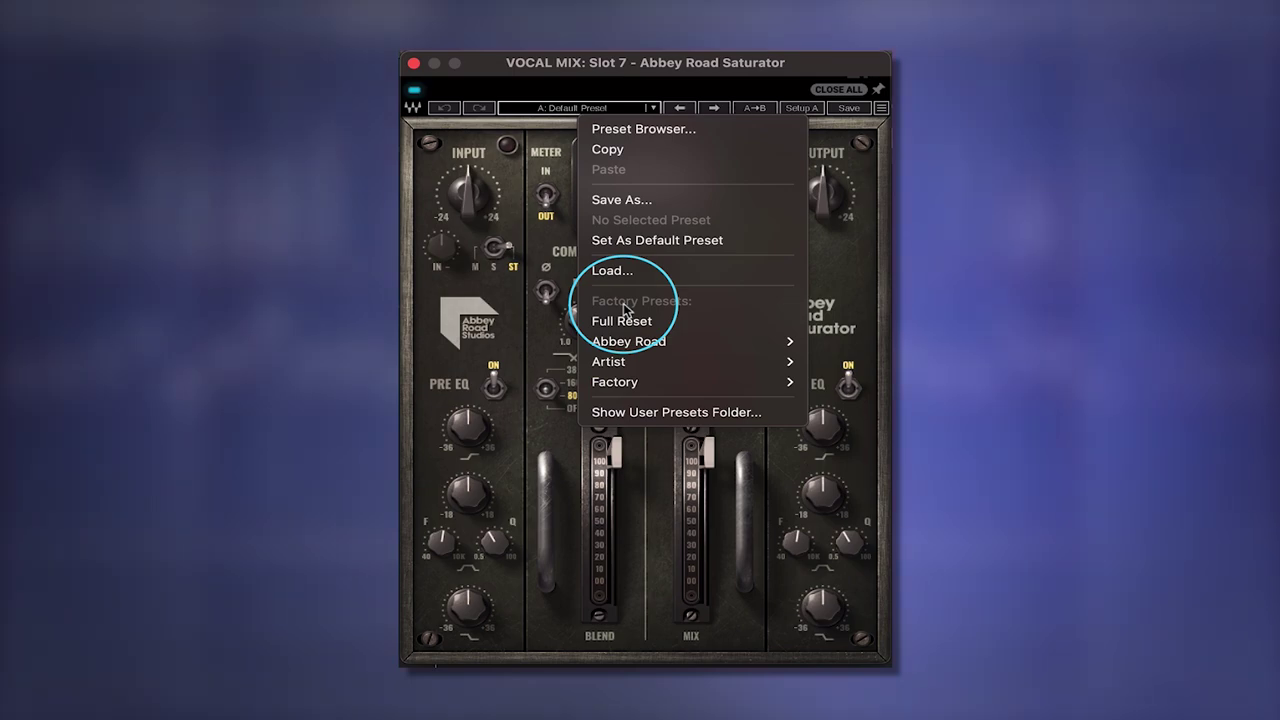
mouse_move(664, 355)
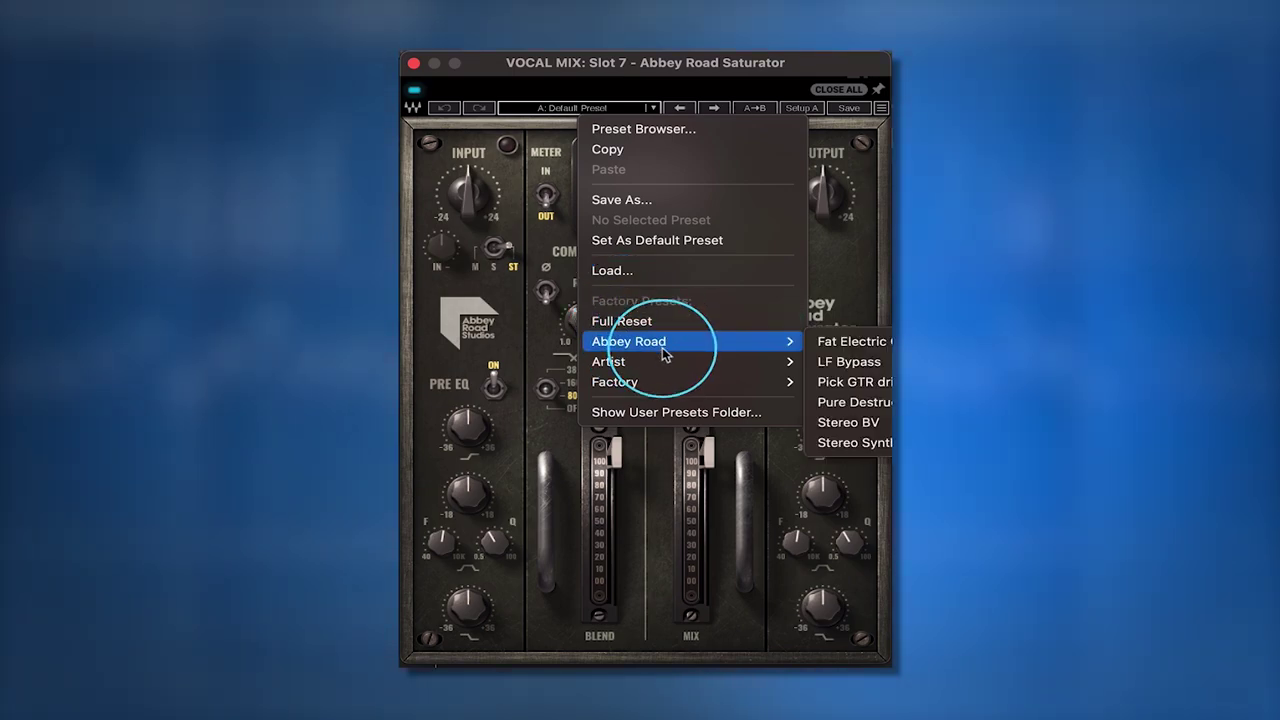
mouse_move(850, 429)
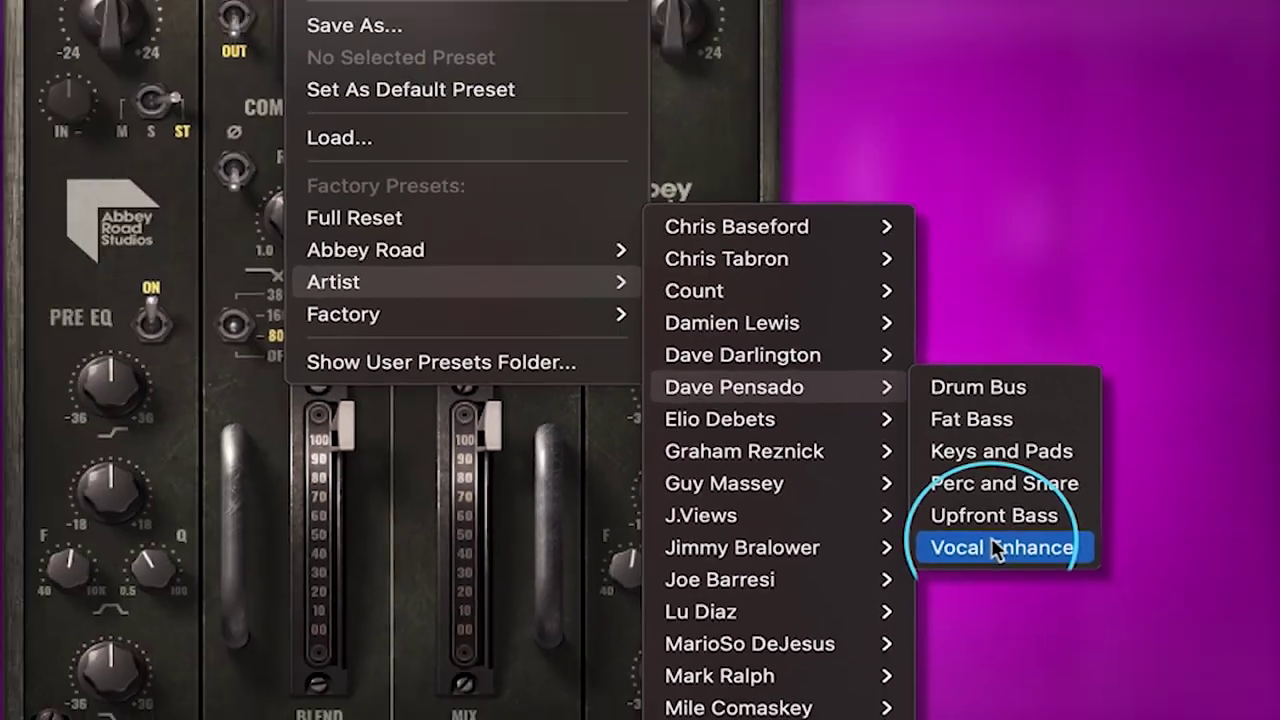
click(939, 583)
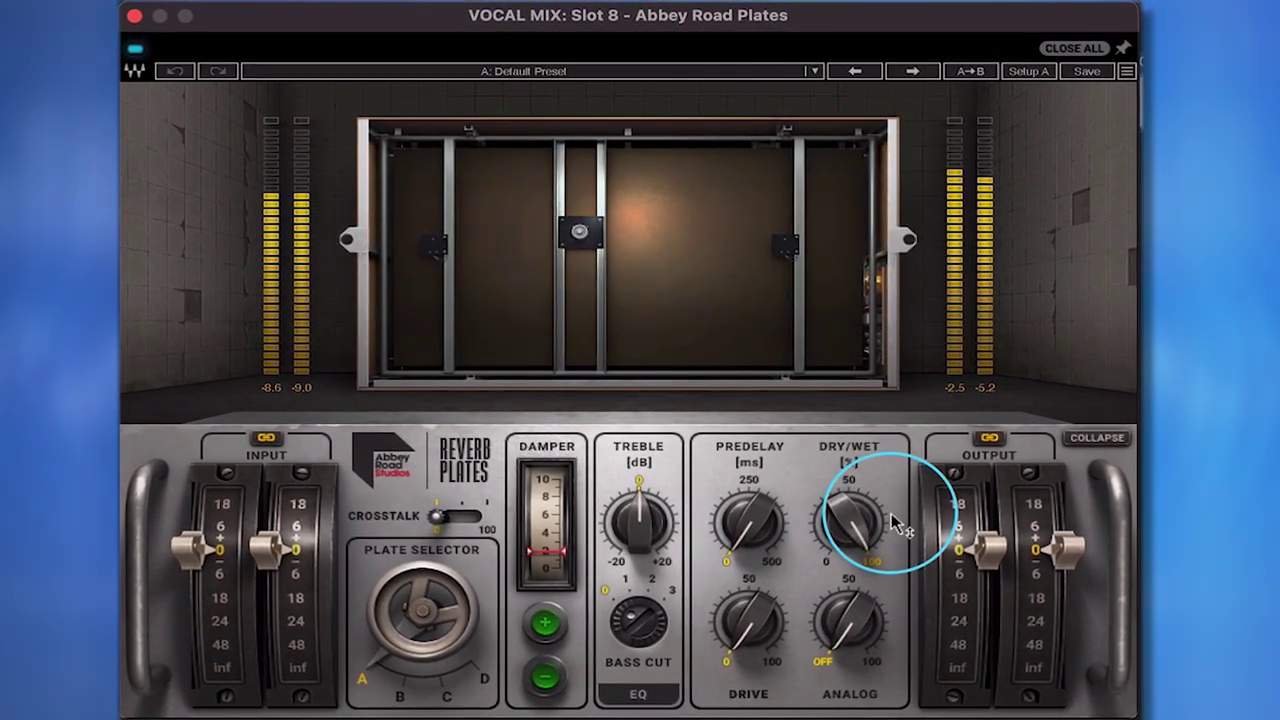
Bring the Abbey Road Plates dry/wet mix down to about 10%
mouse_move(800, 520)
mouse_down()
mouse_move(843, 514)
mouse_move(838, 545)
mouse_up()
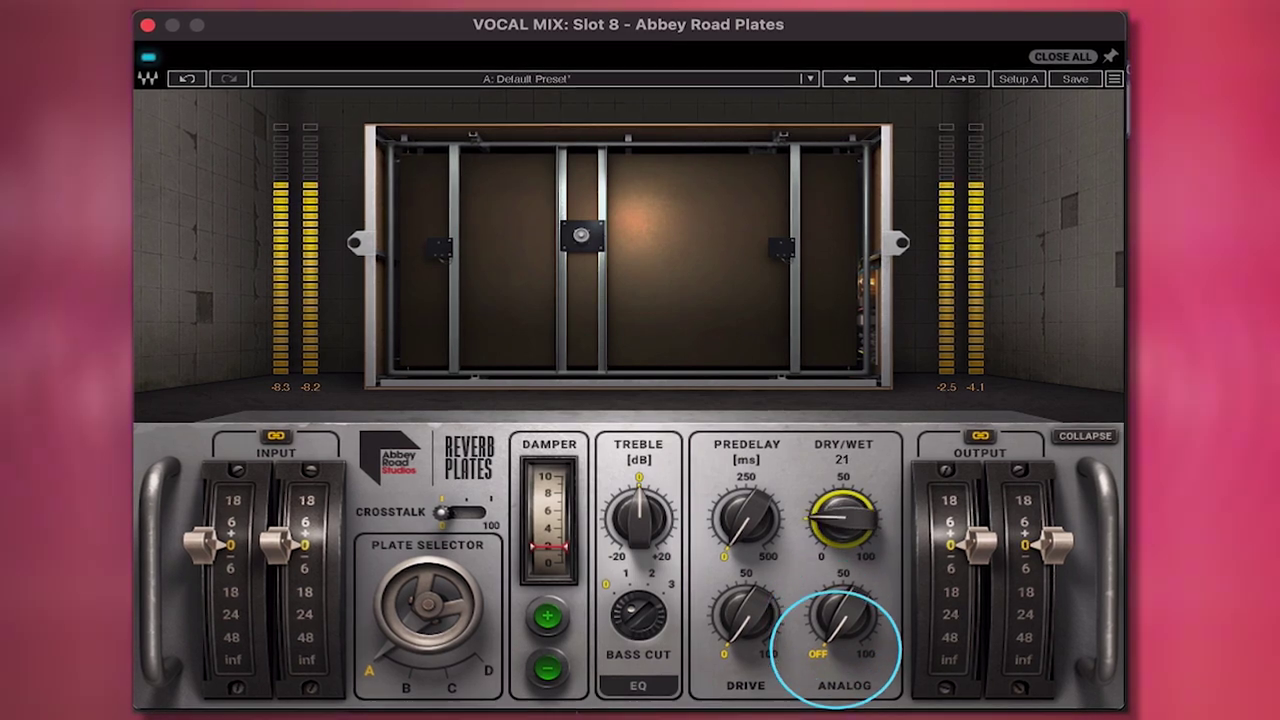
drag(838, 545, 838, 548)
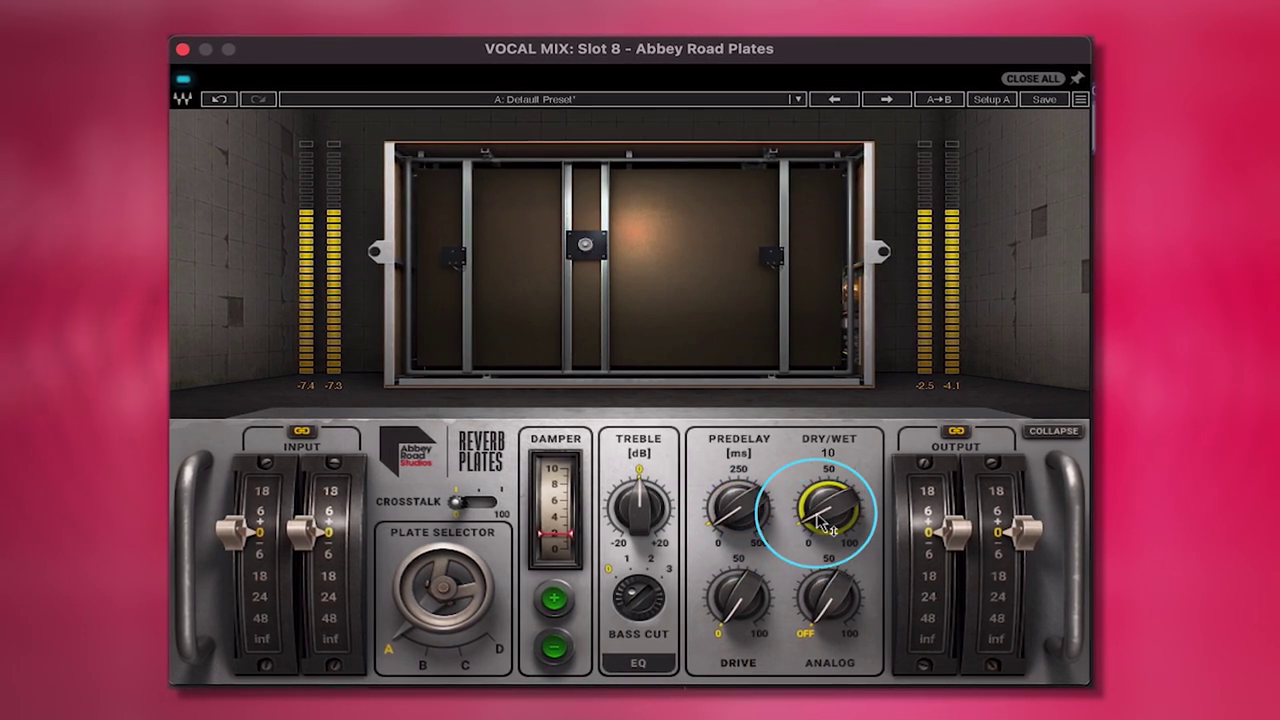
click(482, 103)
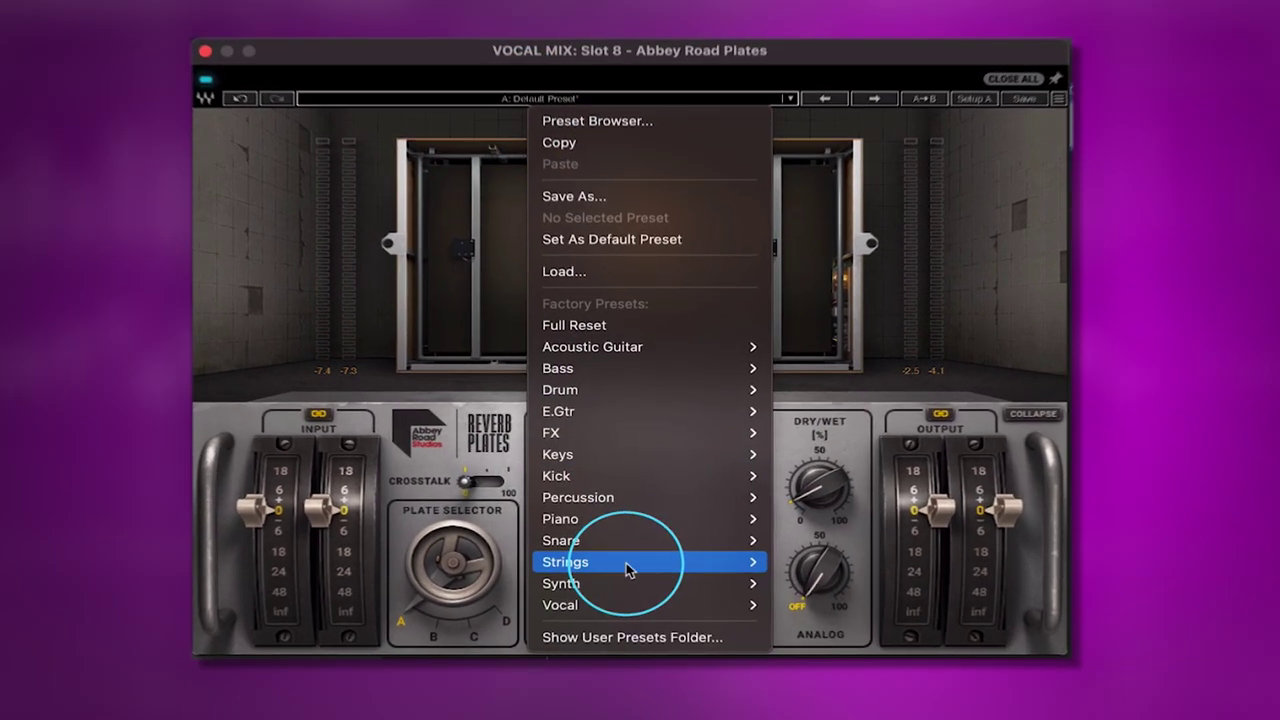
Load the Vocal Plate preset, then try Valve Plate with dry/wet raised to 37
mouse_move(636, 597)
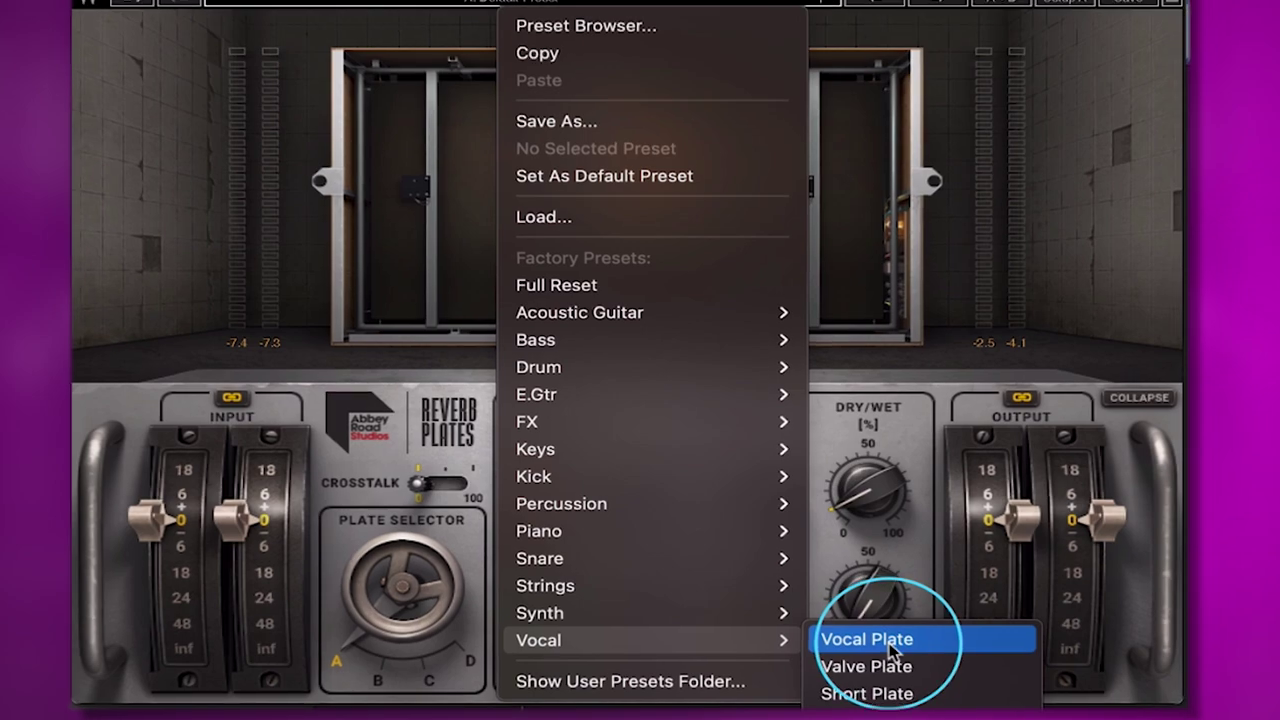
click(800, 597)
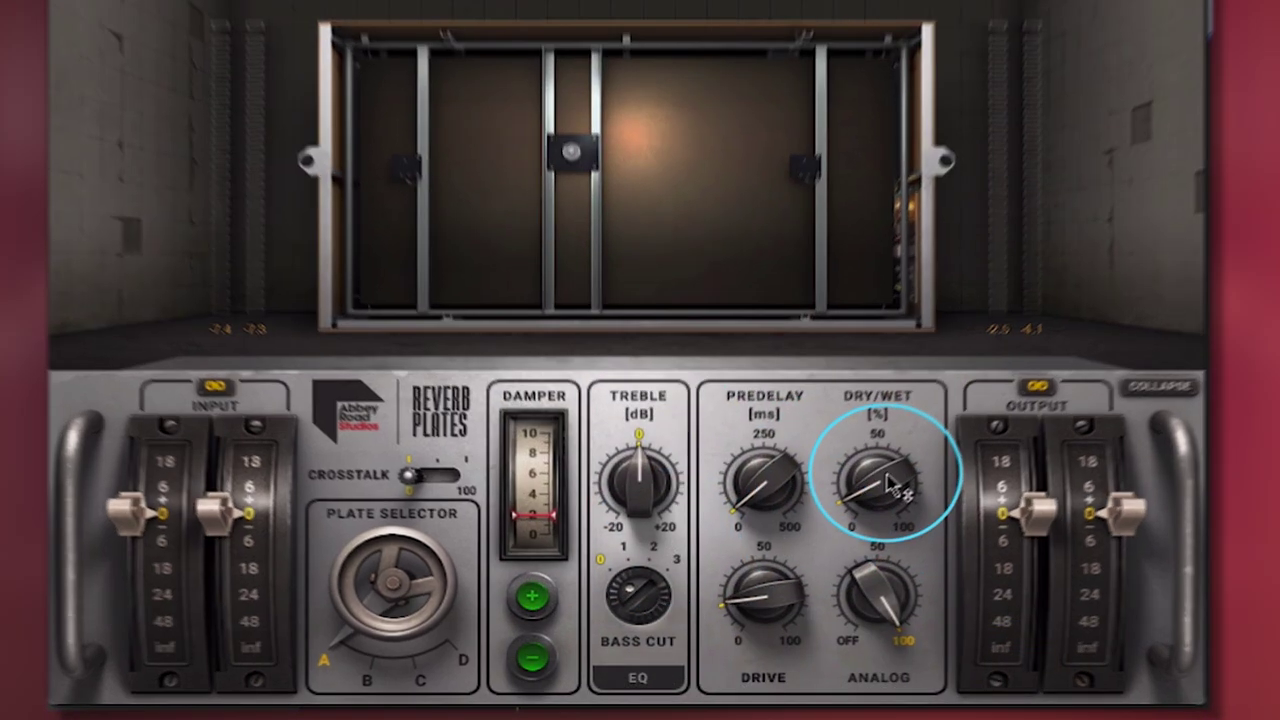
mouse_move(880, 492)
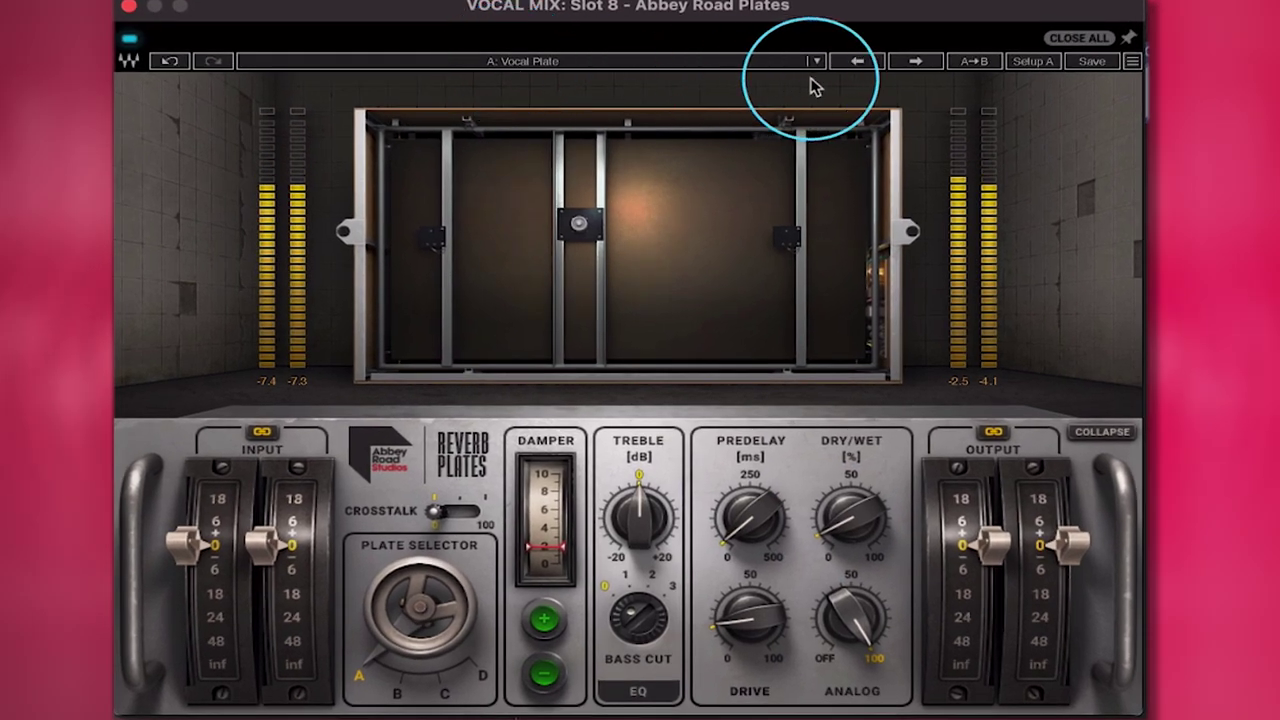
drag(873, 520, 873, 505)
click(911, 61)
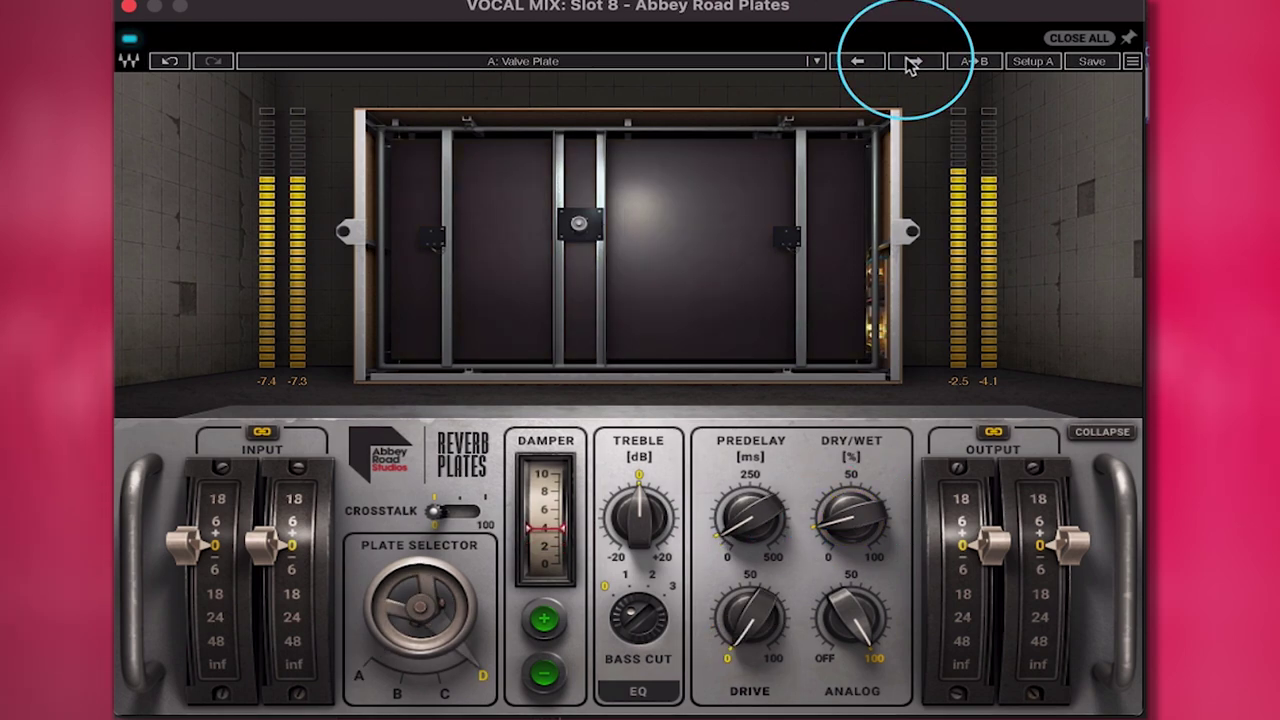
mouse_move(850, 512)
mouse_down()
mouse_move(857, 400)
mouse_move(884, 366)
mouse_move(849, 517)
mouse_up()
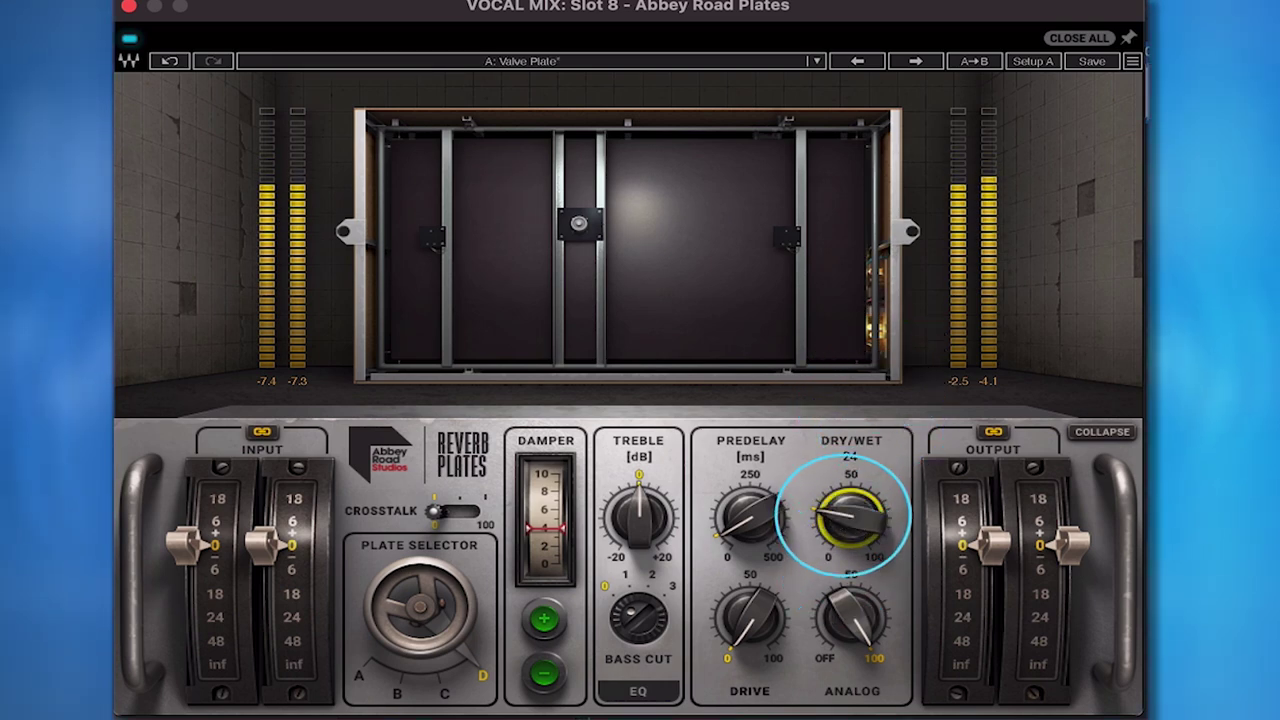
Audition Short Plate at 45% dry/wet, then settle on Large Plate at 10%
click(915, 61)
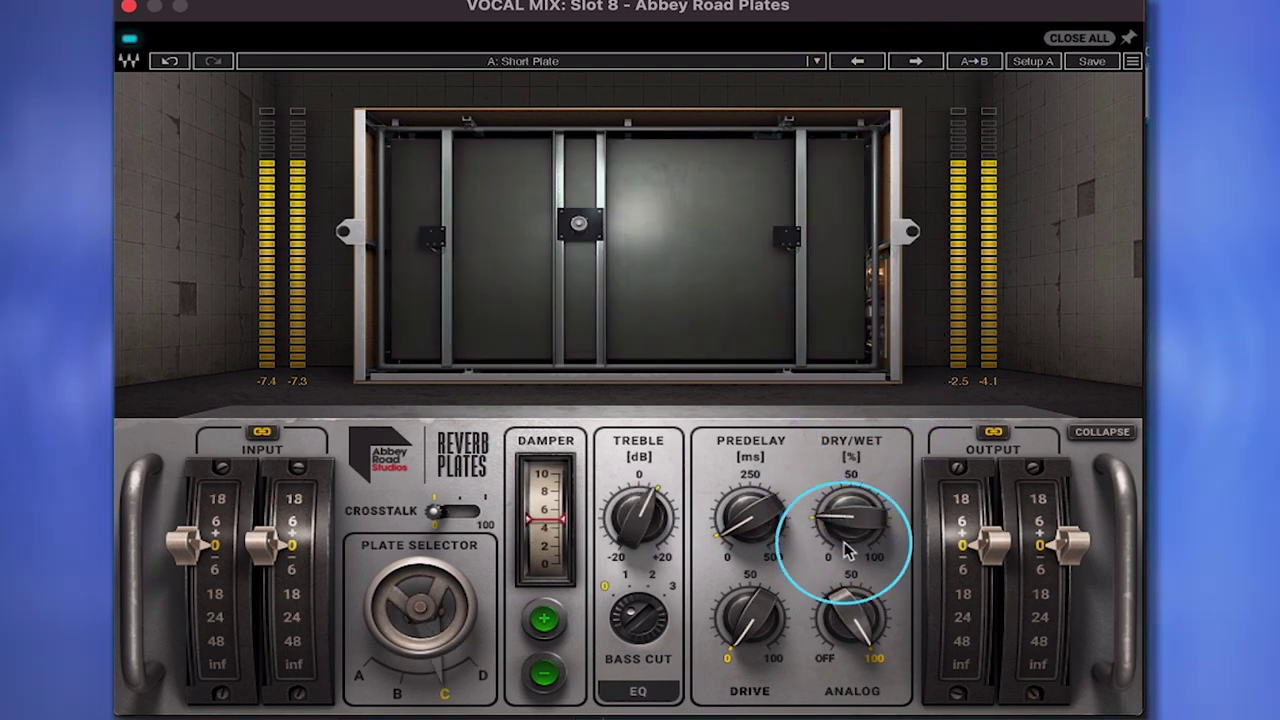
mouse_move(845, 536)
mouse_down()
mouse_move(871, 329)
mouse_move(877, 457)
mouse_move(843, 540)
mouse_move(857, 368)
mouse_move(835, 535)
mouse_move(749, 520)
mouse_move(809, 543)
mouse_move(851, 514)
mouse_move(835, 505)
mouse_move(843, 517)
mouse_up()
click(914, 62)
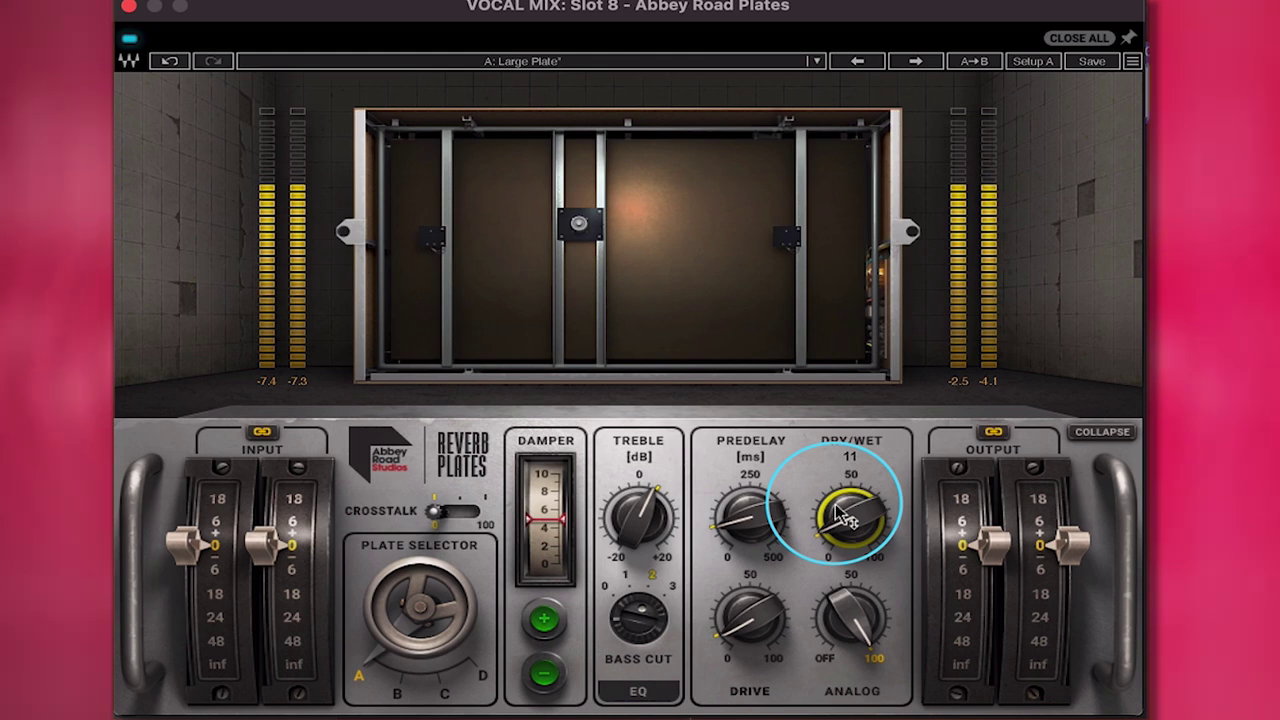
drag(843, 517, 844, 533)
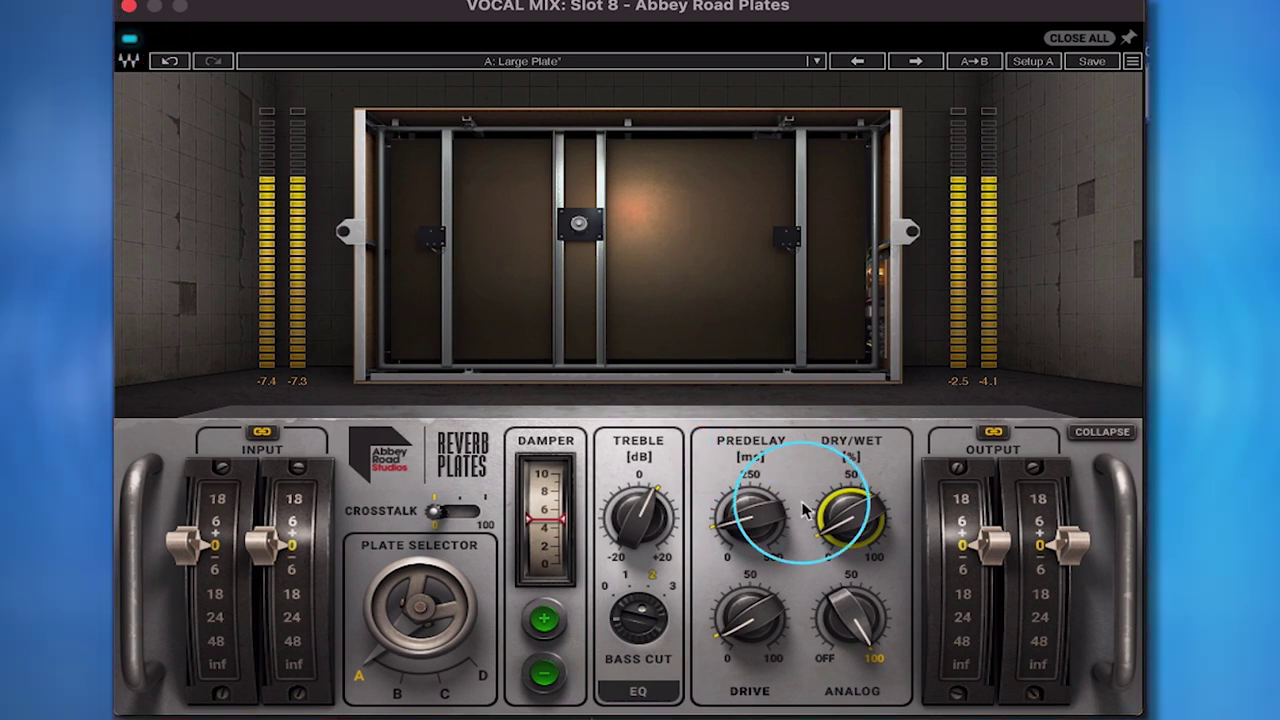
drag(838, 536, 838, 543)
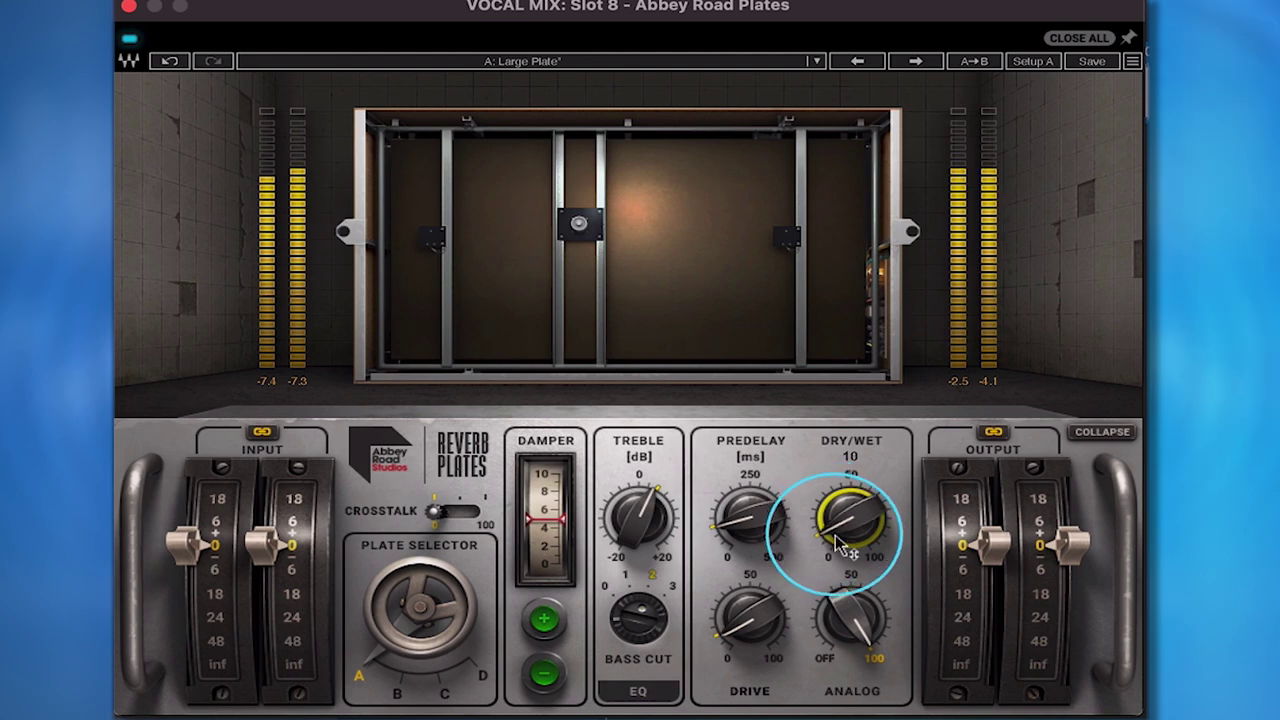